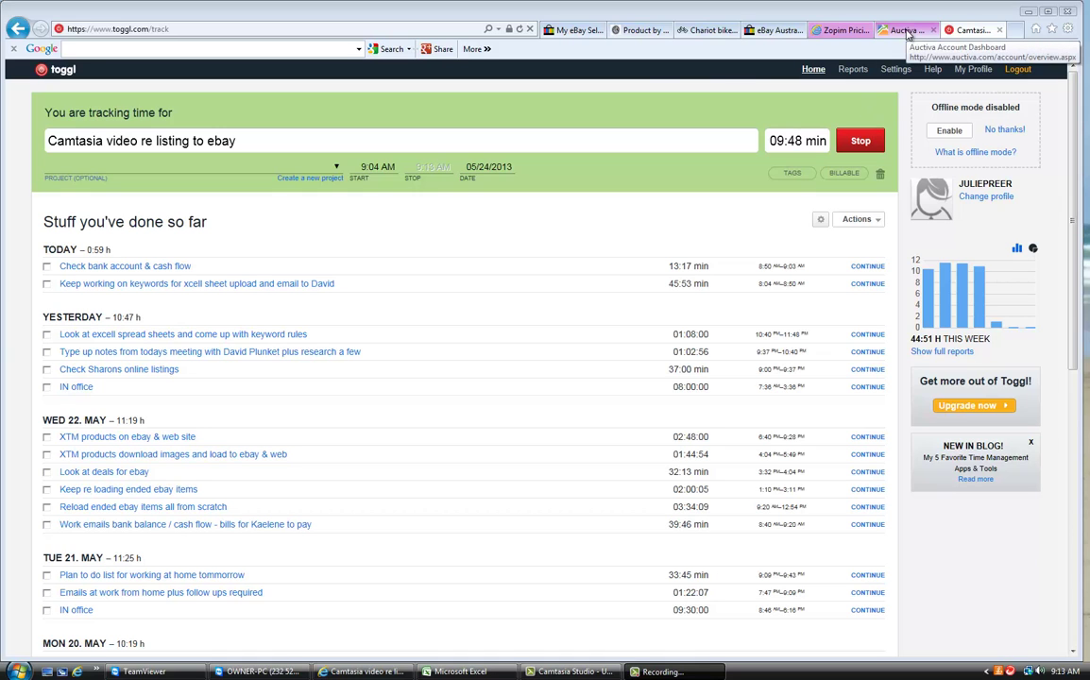
Switch from the running Toggl timer to the Auctiva Account Dashboard.
left_click(905, 30)
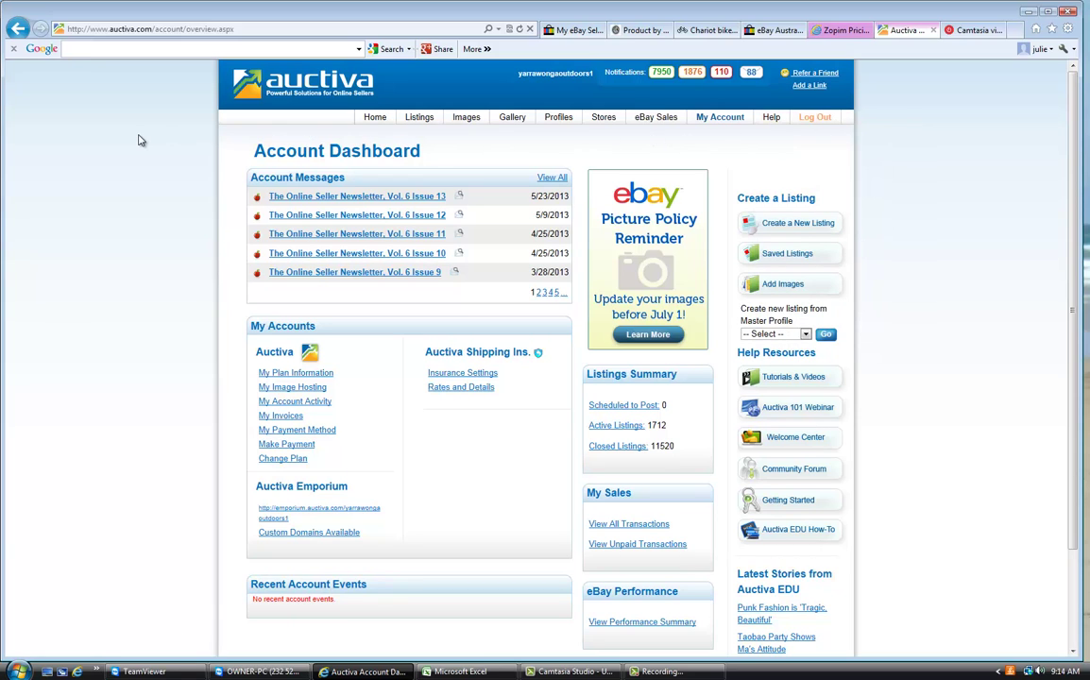
Open Saved listings and search listing titles for 'backpack'.
mouse_move(420, 117)
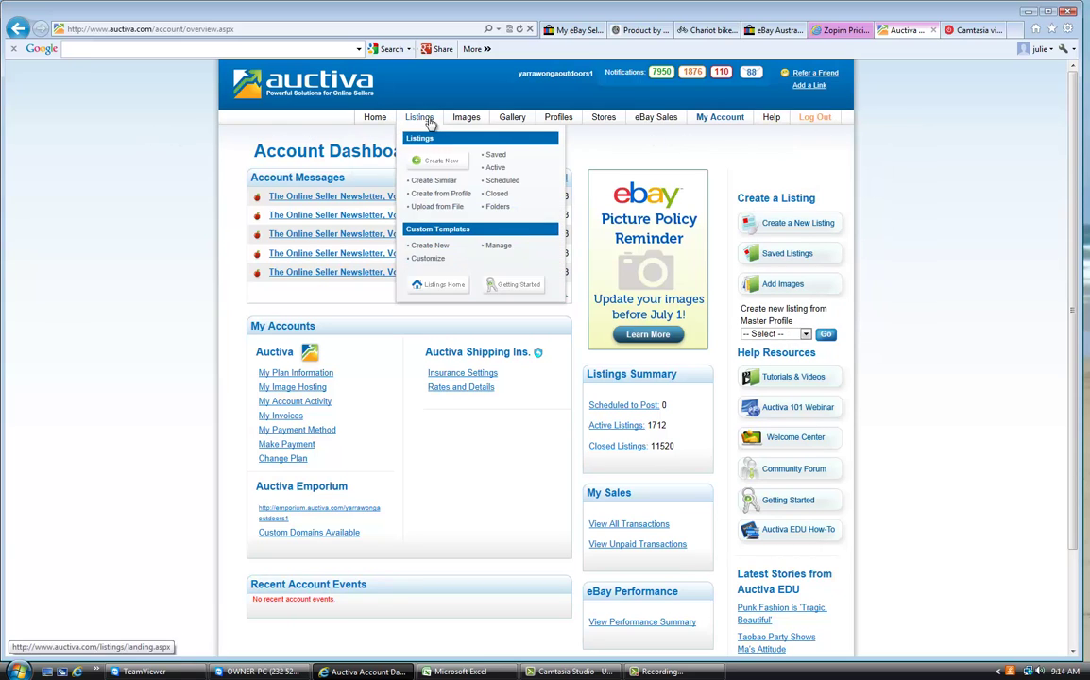
left_click(496, 158)
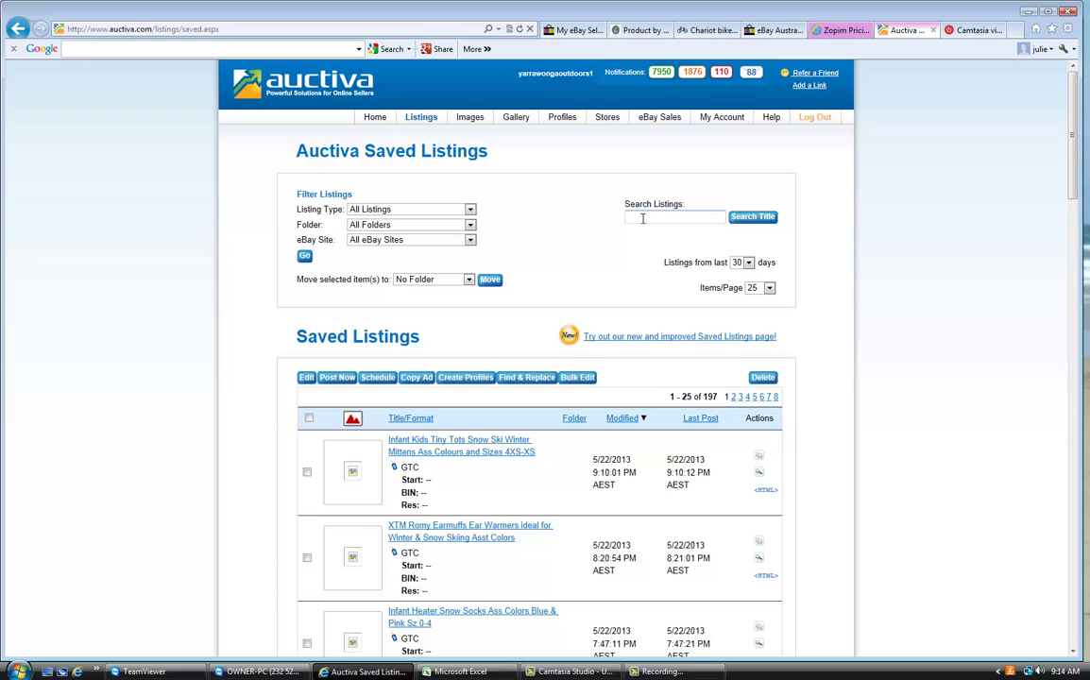
left_click(635, 217)
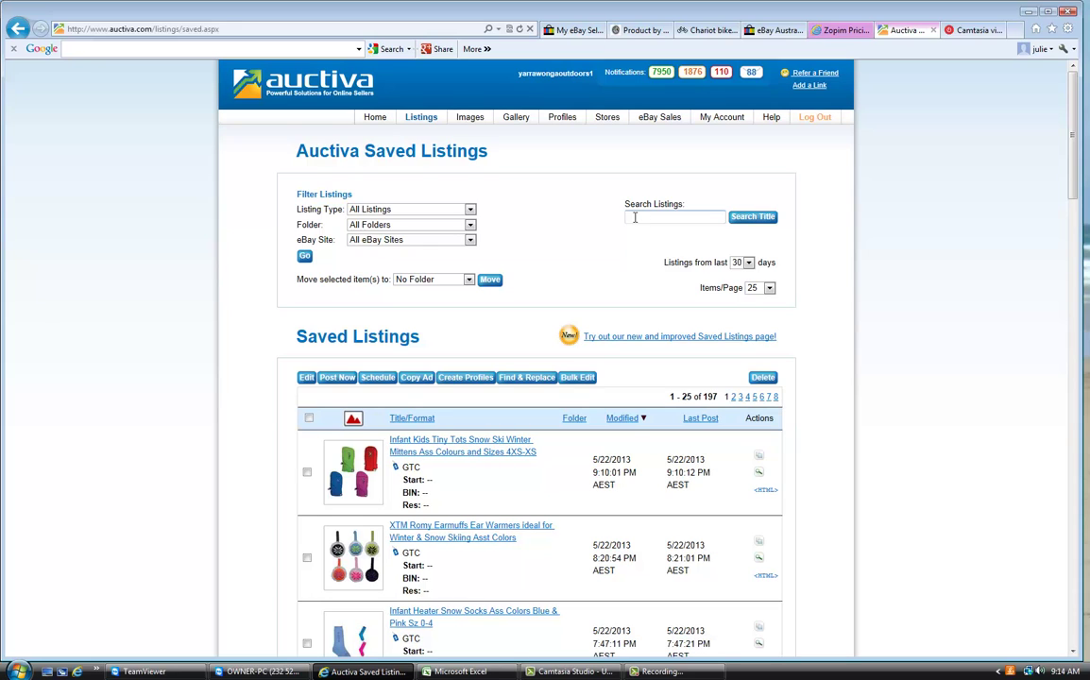
type("backpack")
left_click(753, 218)
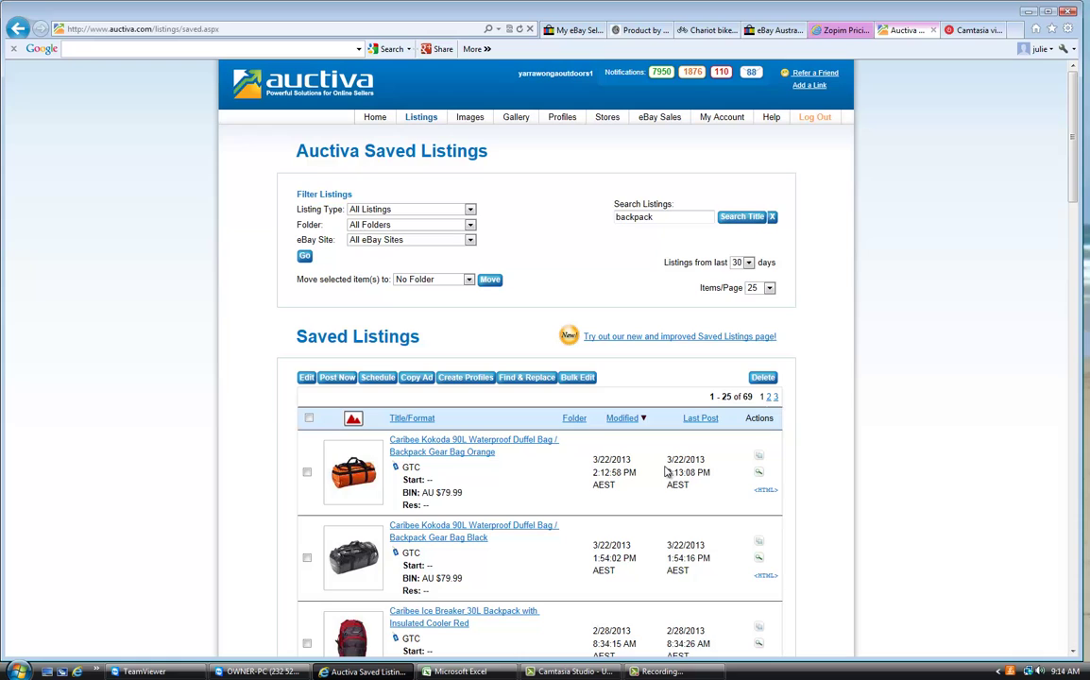
scroll(822, 533, "down", 2)
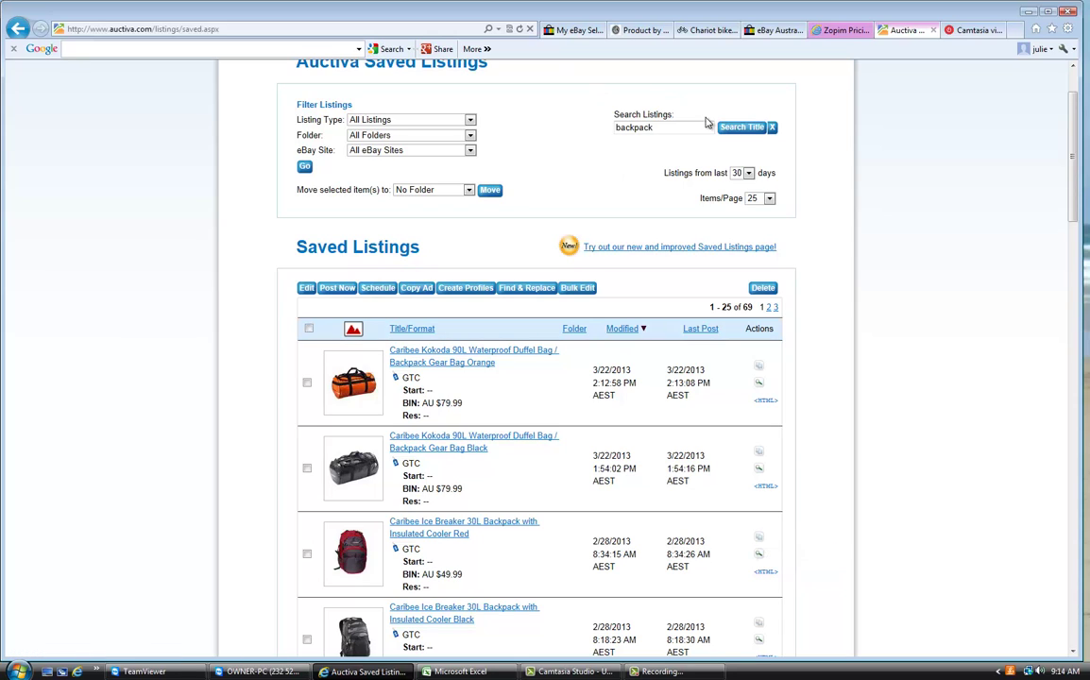
Replace the search term with 'hydration' and rerun the title search.
key("ctrl+a")
type("hy")
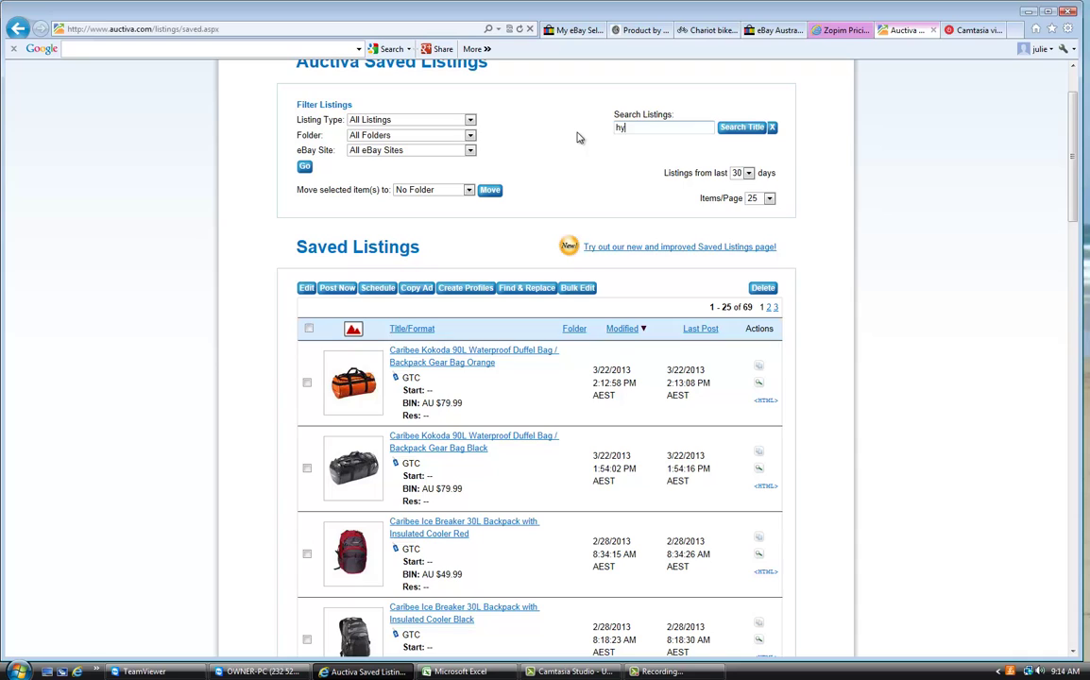
type("dration")
left_click(743, 129)
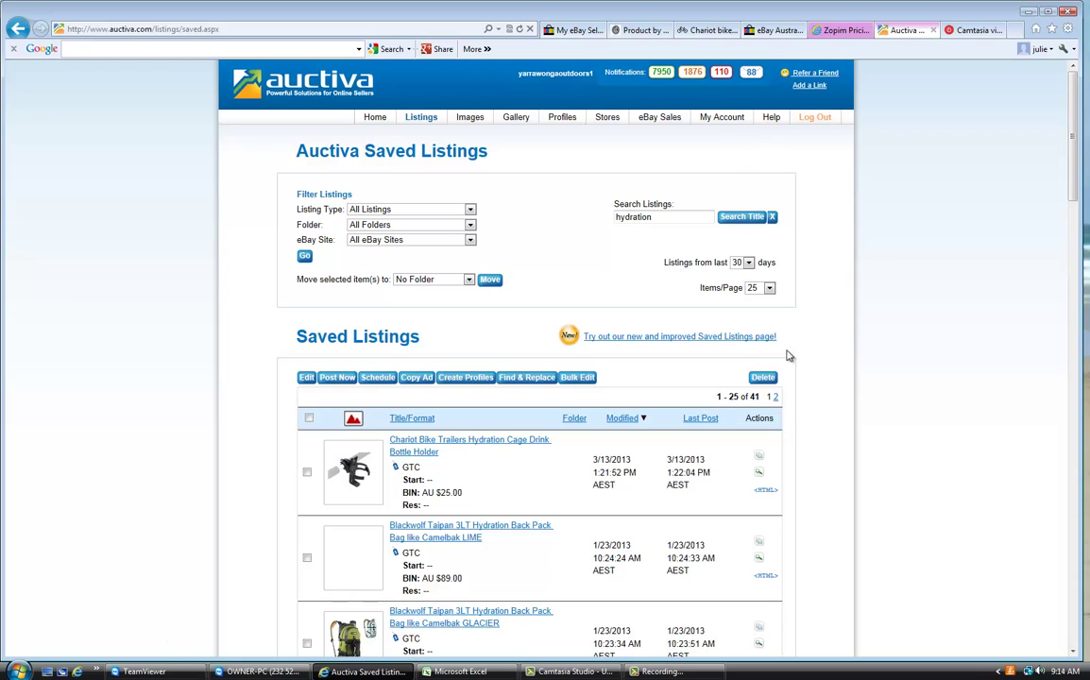
Create a similar listing from Taipan LIME, renaming 'Blackwolf Taipan' to 'Caribee Nuke' in the title.
left_click(759, 544)
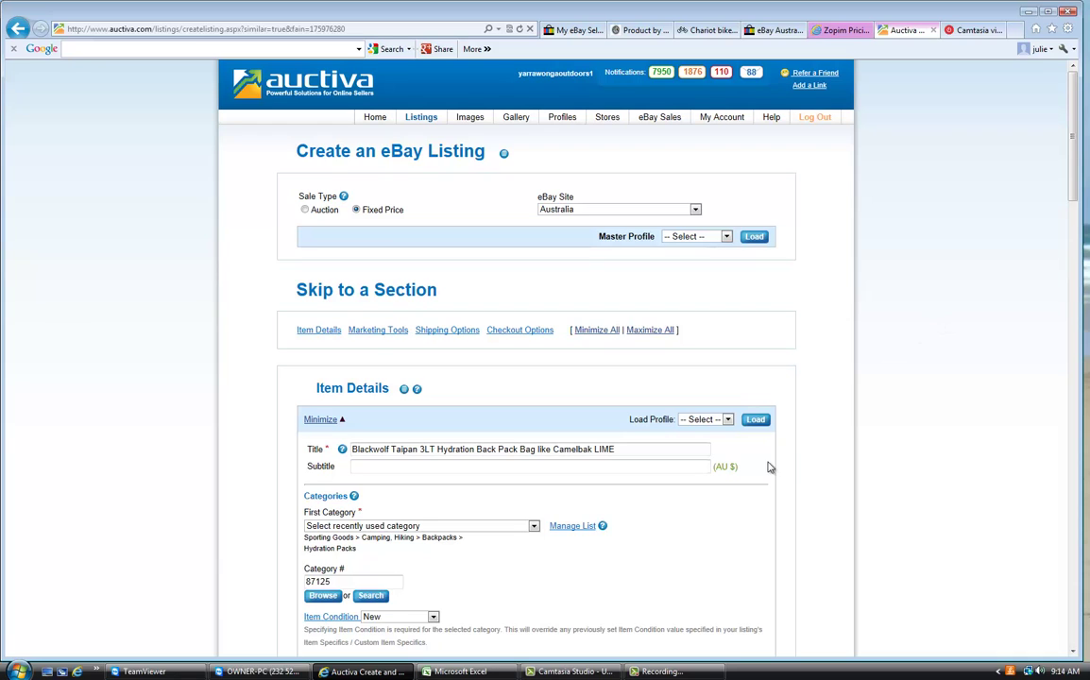
left_click(623, 447)
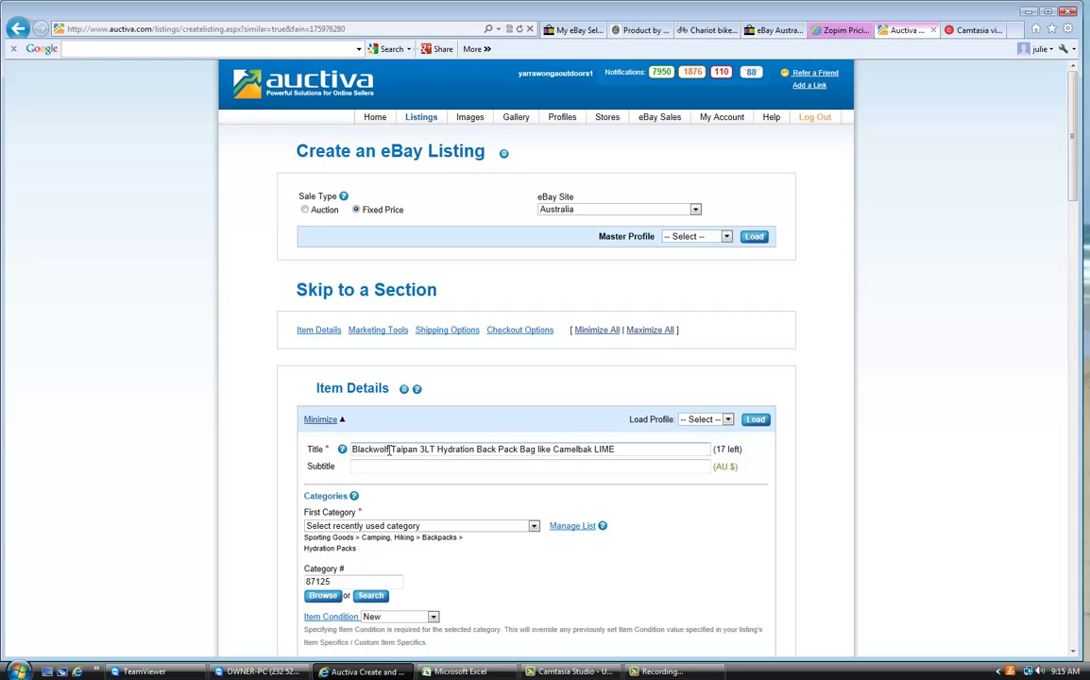
left_click_drag(388, 450, 344, 454)
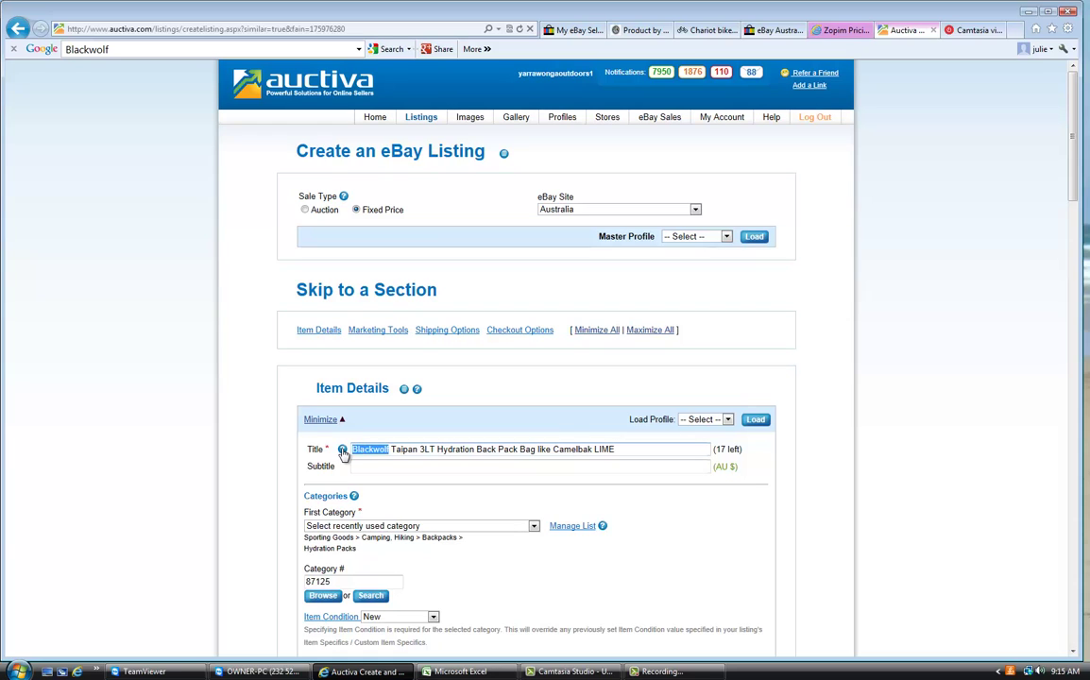
type("Caribee")
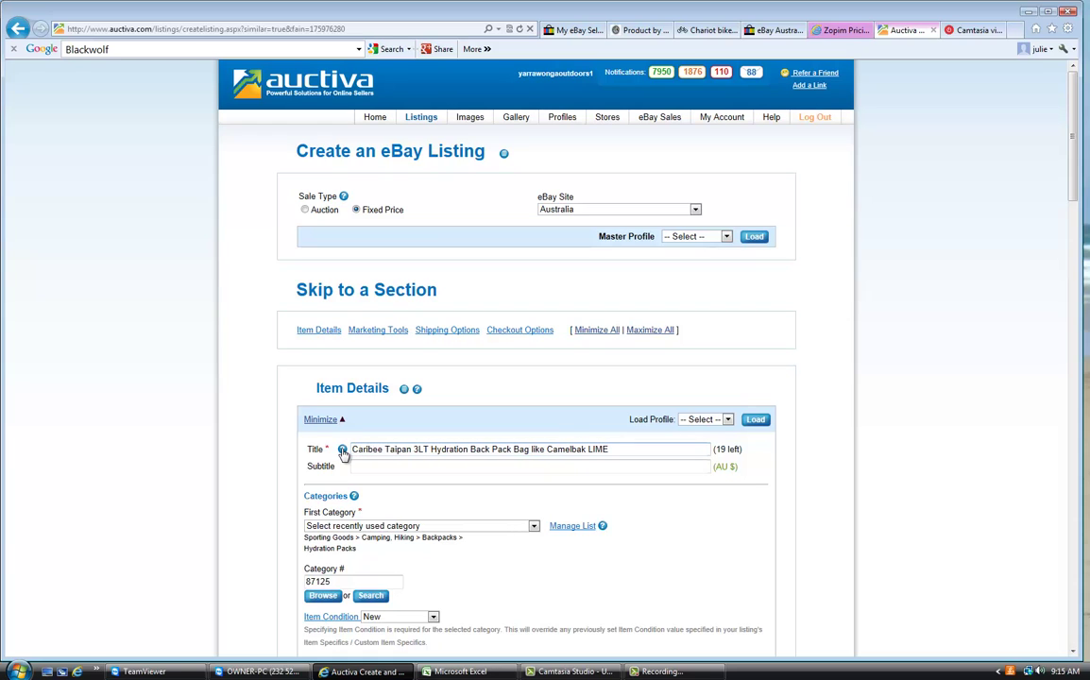
key("Delete")
key("Delete")
key("Delete")
key("Delete")
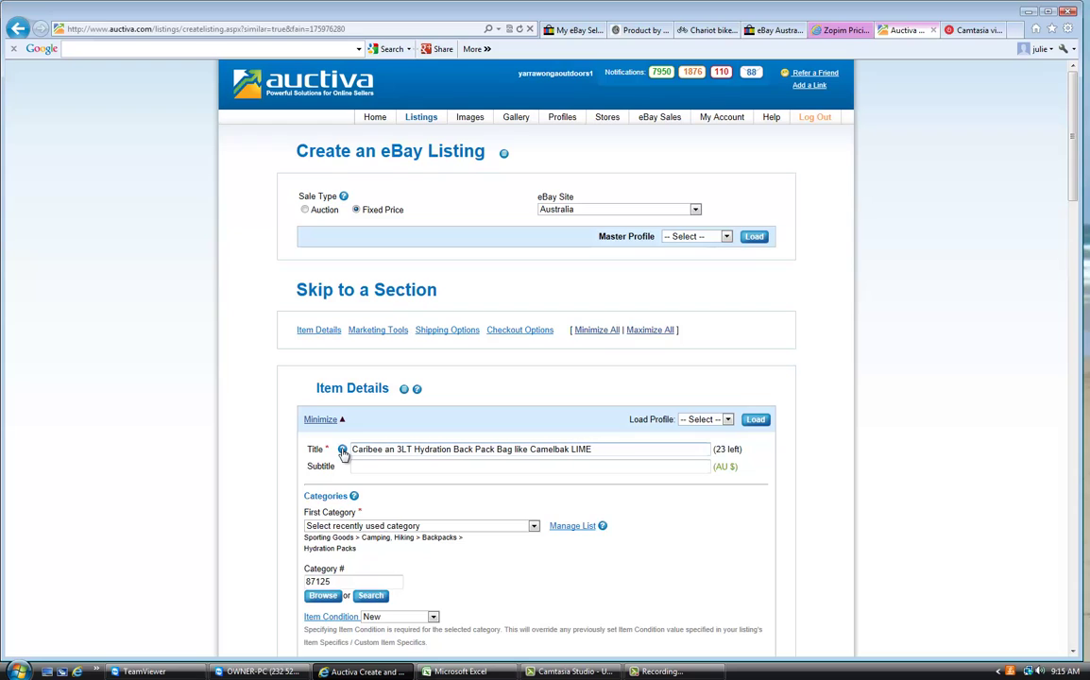
key("Delete")
key("Delete")
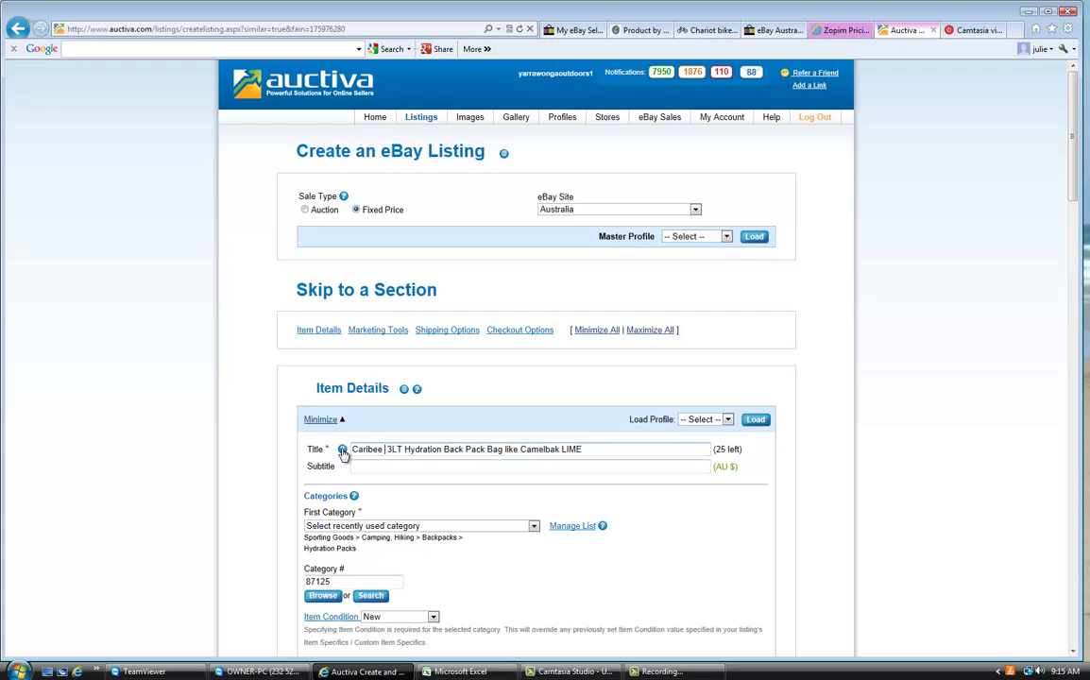
type("Nuke")
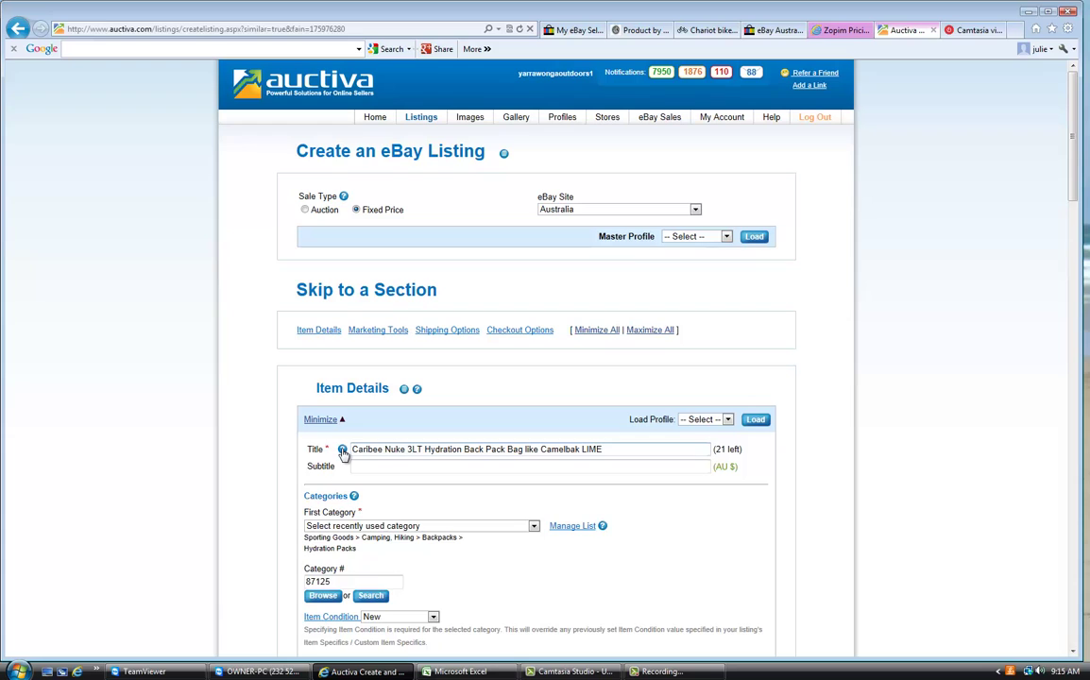
Change 3LT to 1.5LT and replace LIME with 'HI Vis Orange' in the title.
key("Delete")
type("1.5")
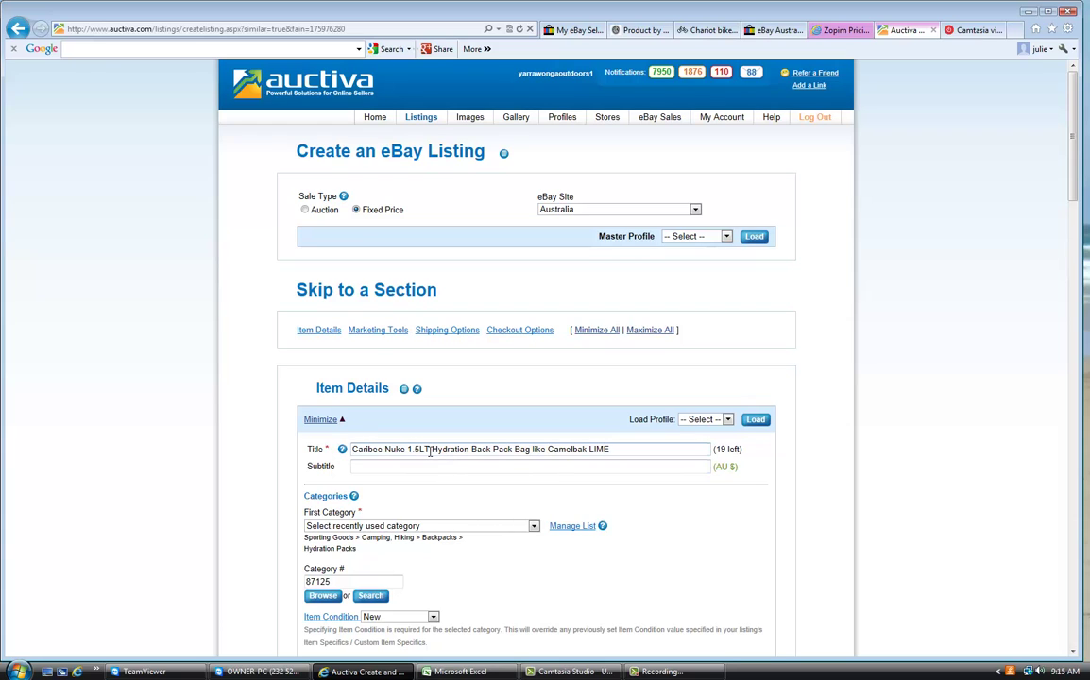
left_click(468, 449)
left_click(590, 450)
key("Delete")
key("Delete")
key("Delete")
key("Delete")
type("HI Vis Orange")
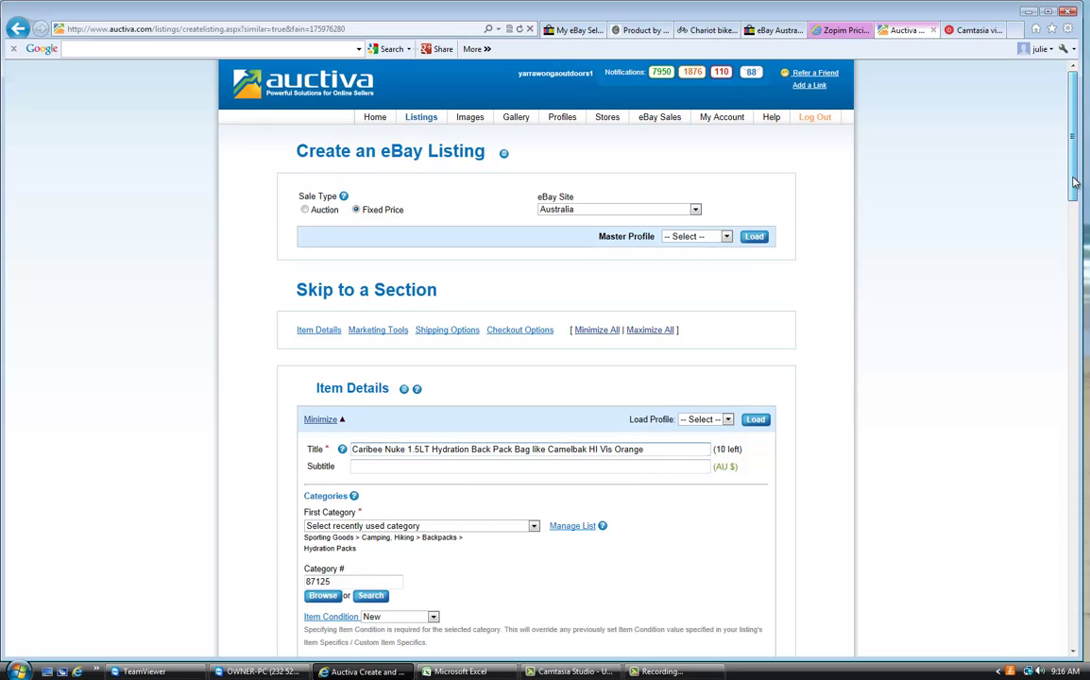
scroll(1075, 216, "down", 3)
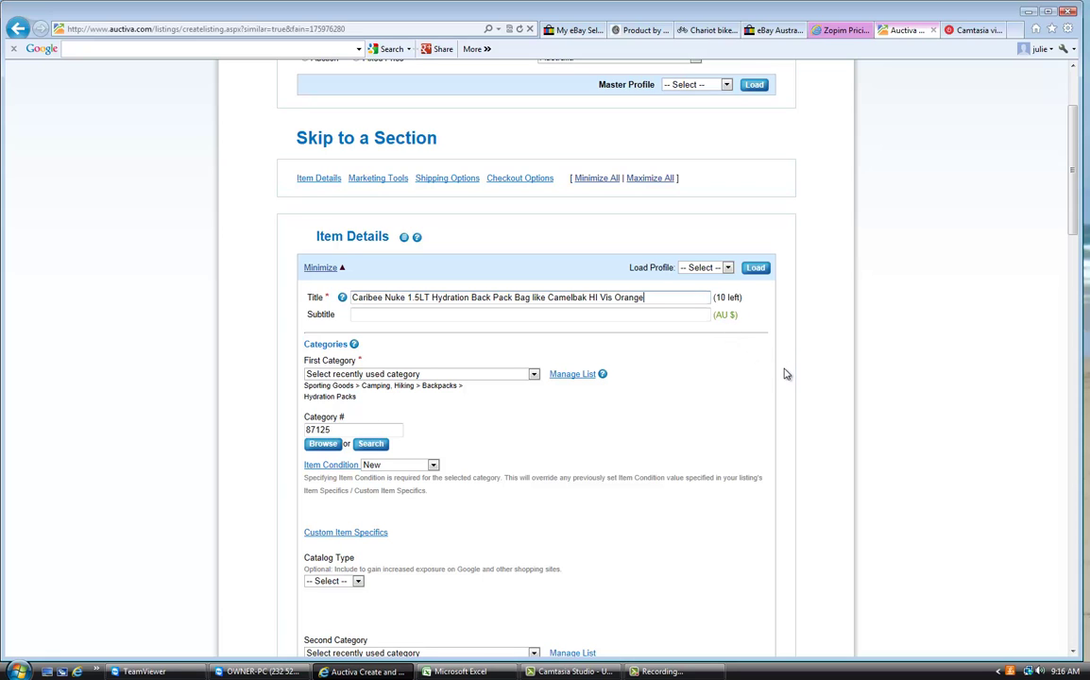
scroll(784, 375, "down", 2)
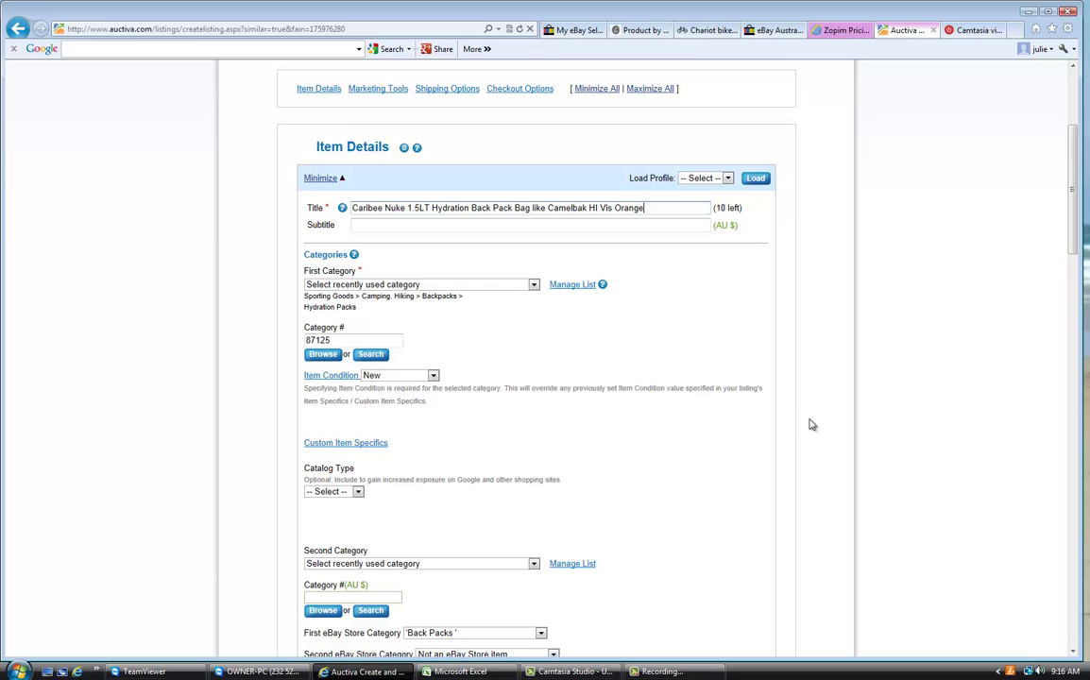
scroll(811, 424, "down", 2)
scroll(810, 424, "down", 2)
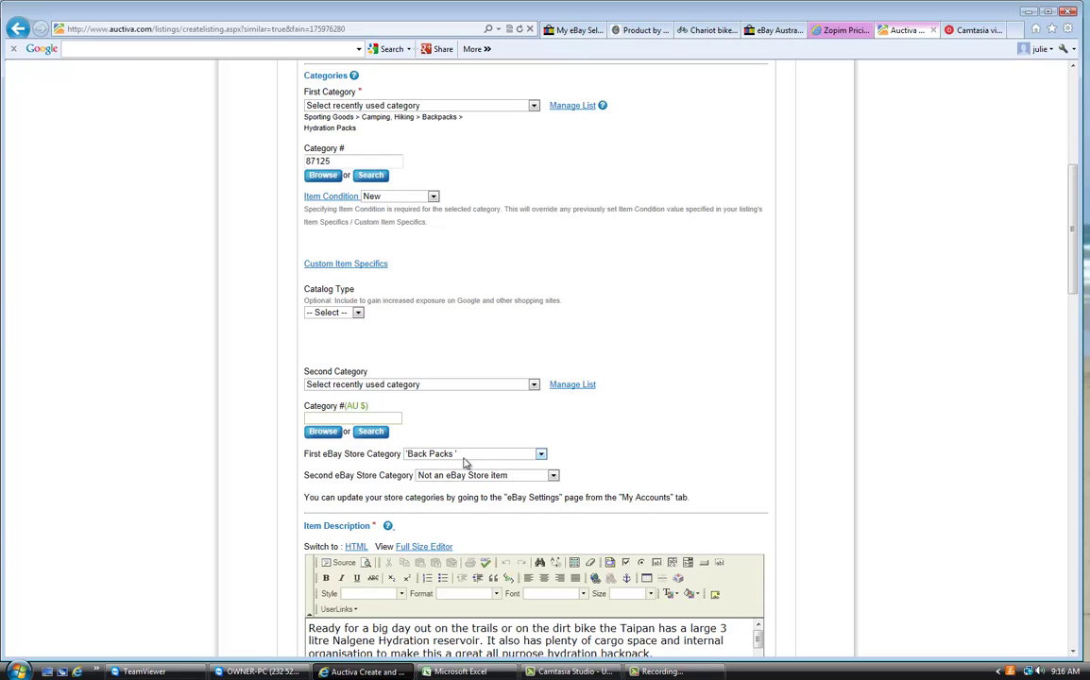
left_click(540, 455)
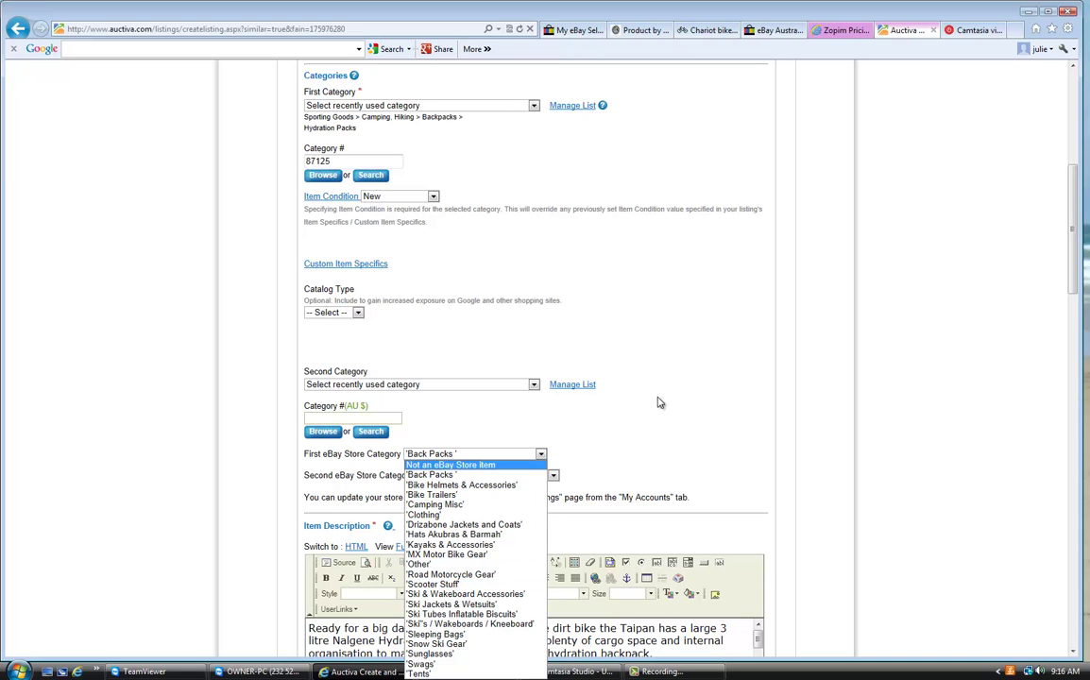
left_click(974, 423)
scroll(964, 274, "down", 3)
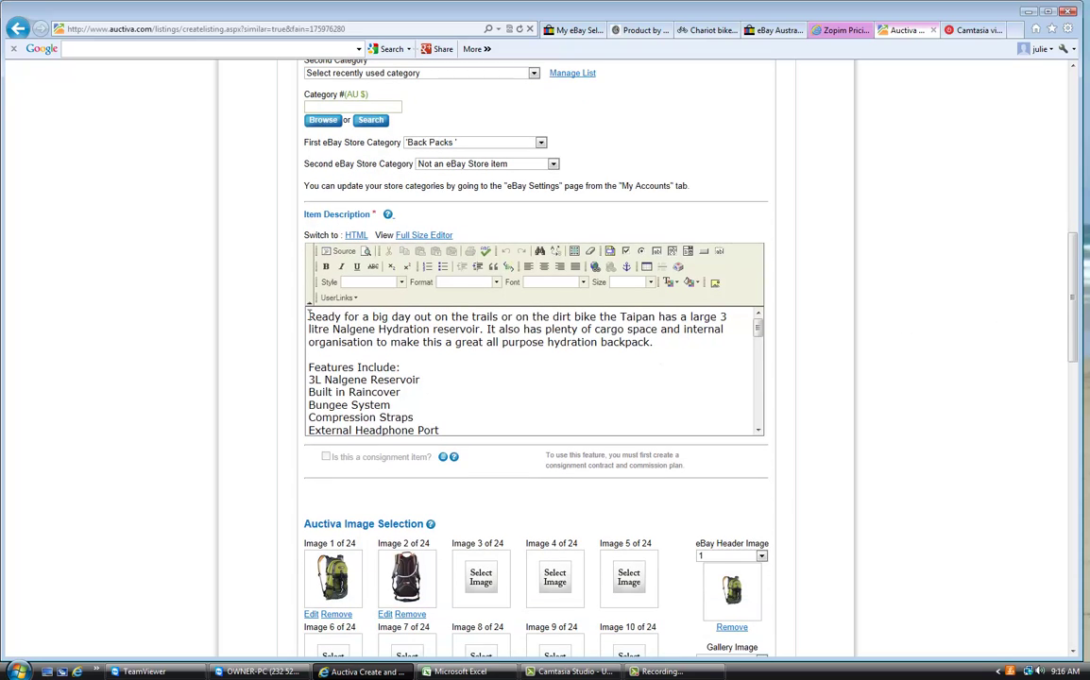
Go to the Action Bike & Ski page for the Caribee Nuke 3L Hi Vis Hydration Backpack.
left_click_drag(308, 317, 649, 342)
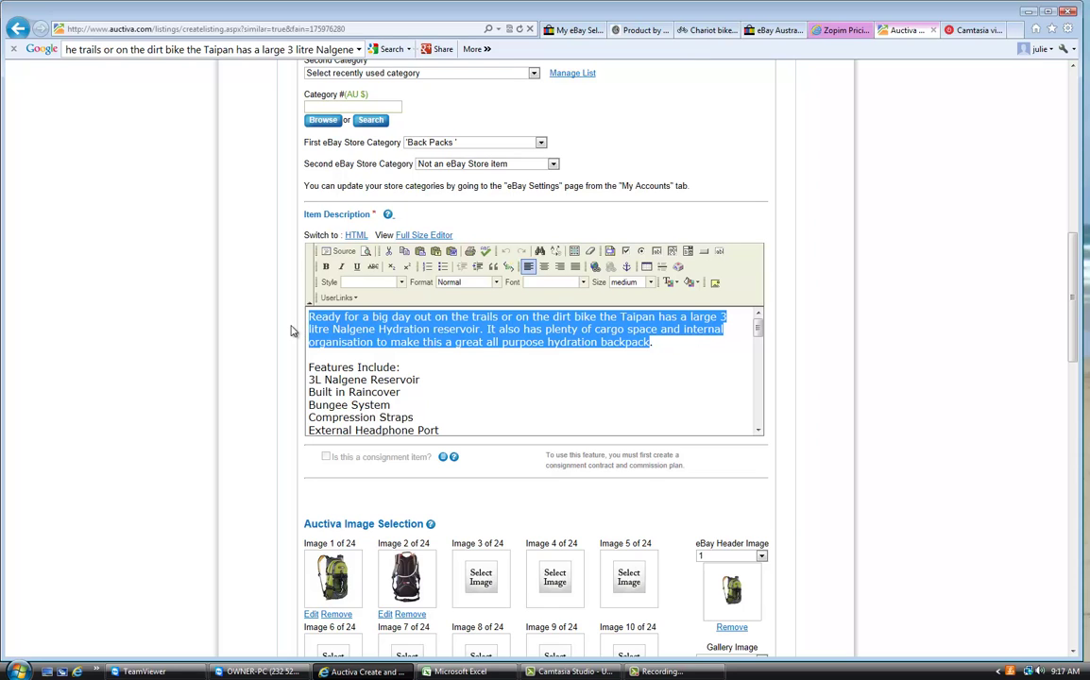
left_click(293, 330)
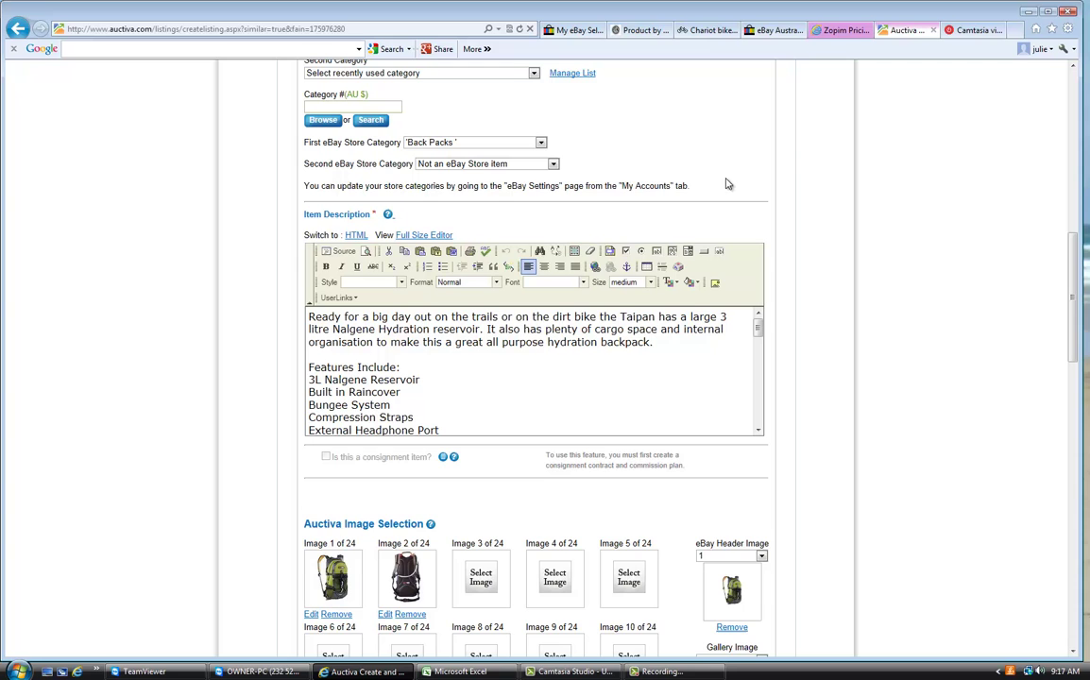
left_click(641, 31)
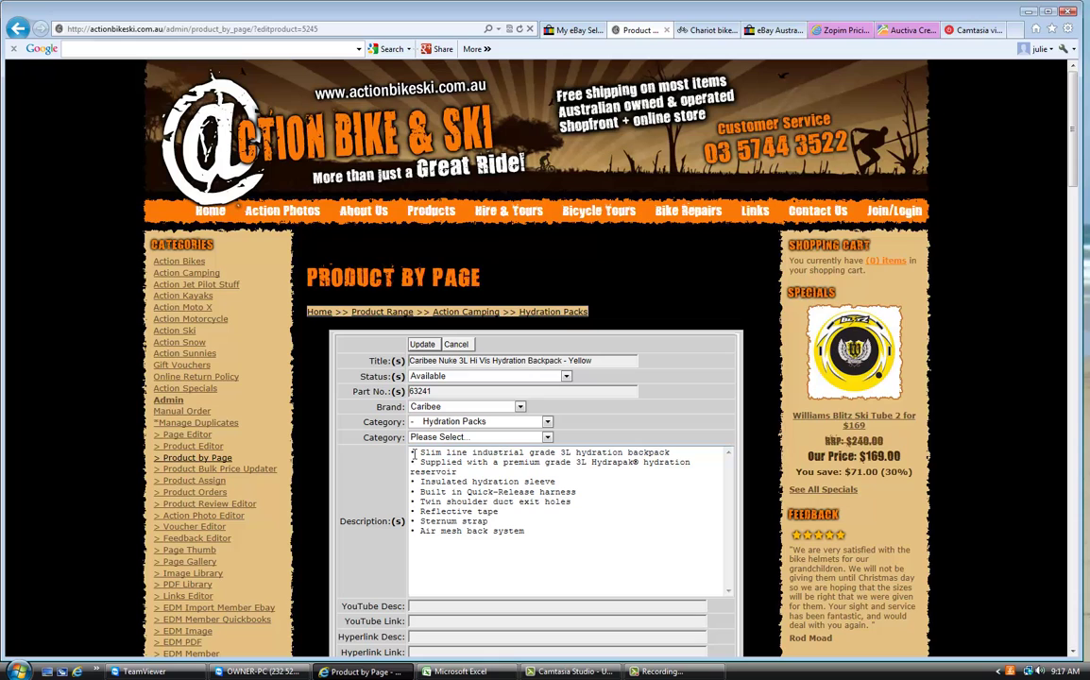
Copy the Caribee Nuke description bullets and go back to the Auctiva listing.
left_click_drag(412, 453, 519, 525)
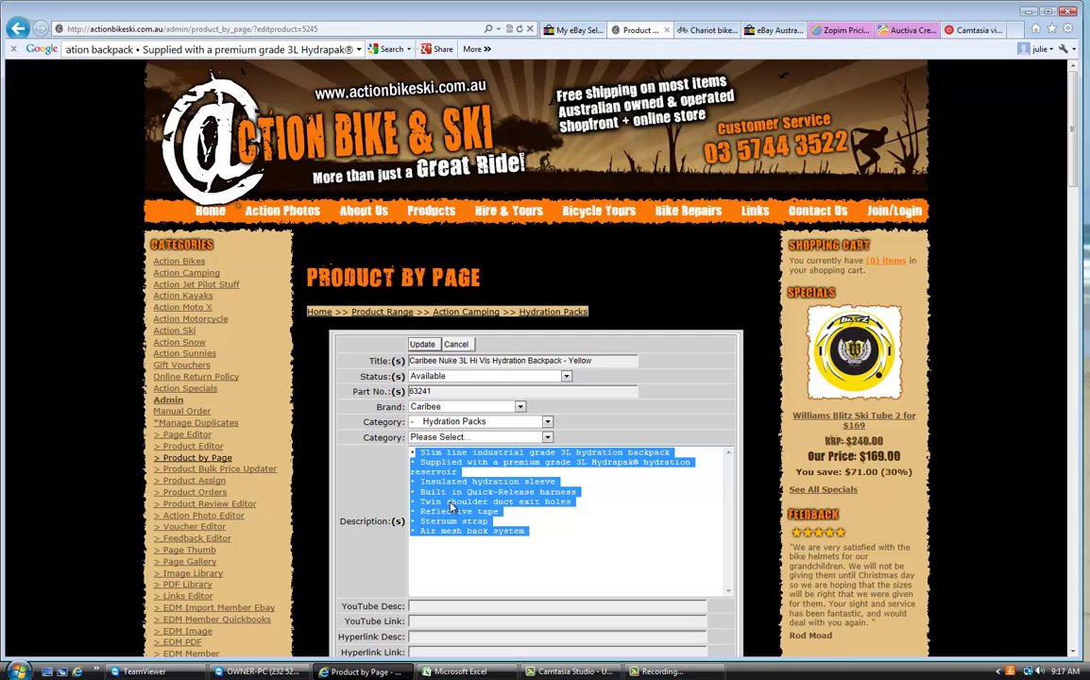
right_click(473, 510)
left_click(482, 545)
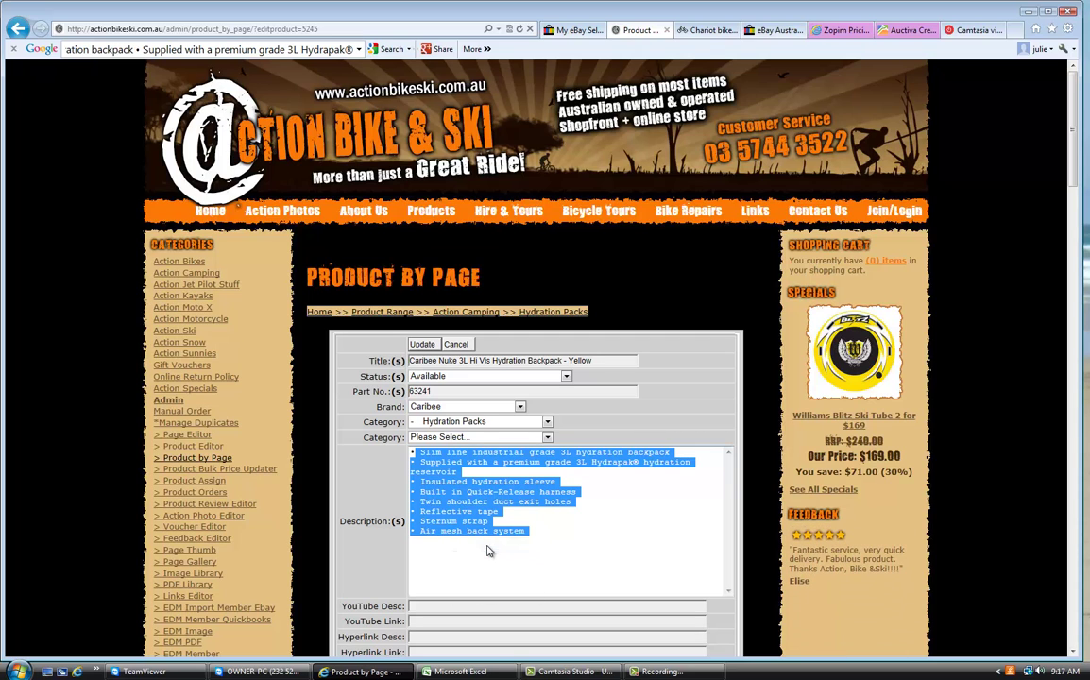
left_click(895, 34)
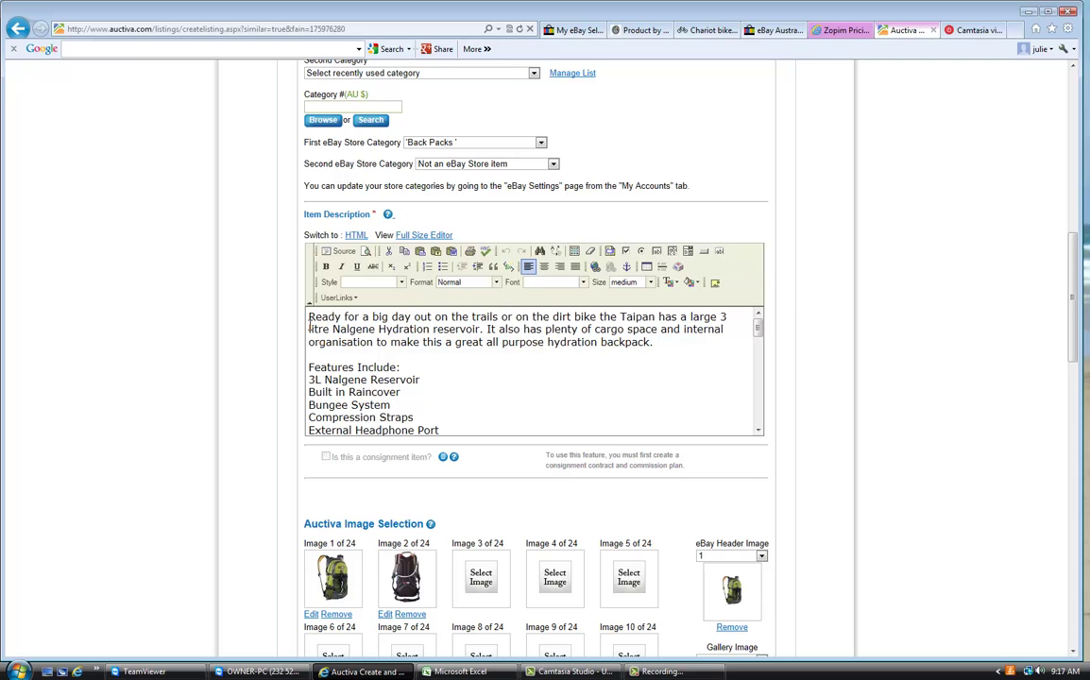
Delete the old Taipan feature lines from the item description.
left_click_drag(310, 379, 435, 430)
key("Delete")
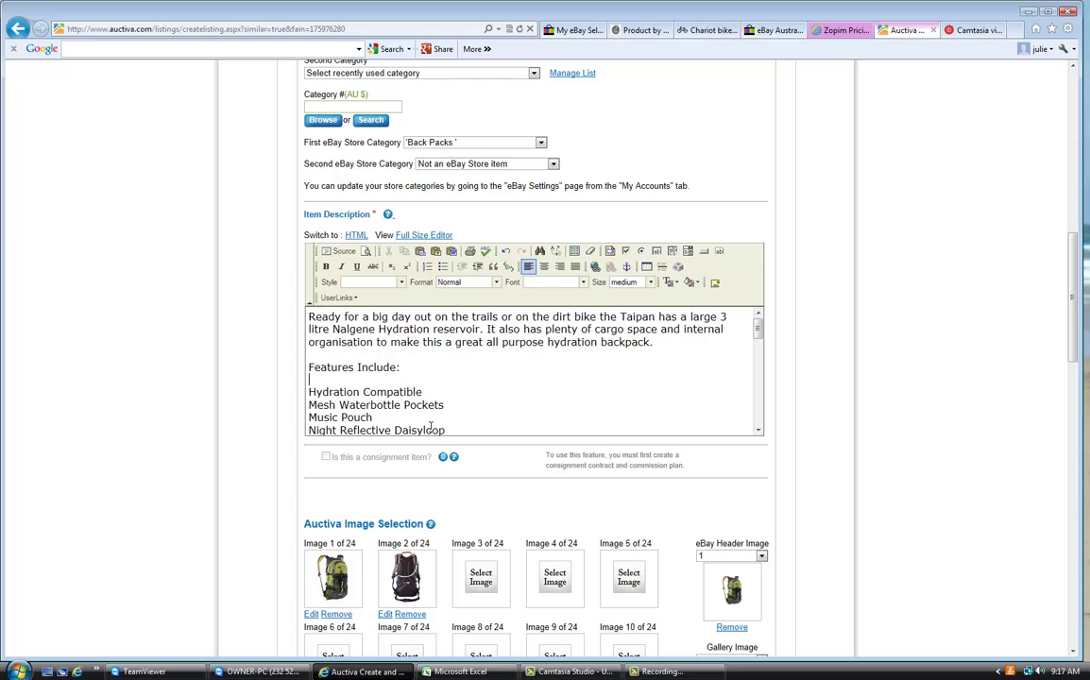
left_click_drag(309, 389, 439, 427)
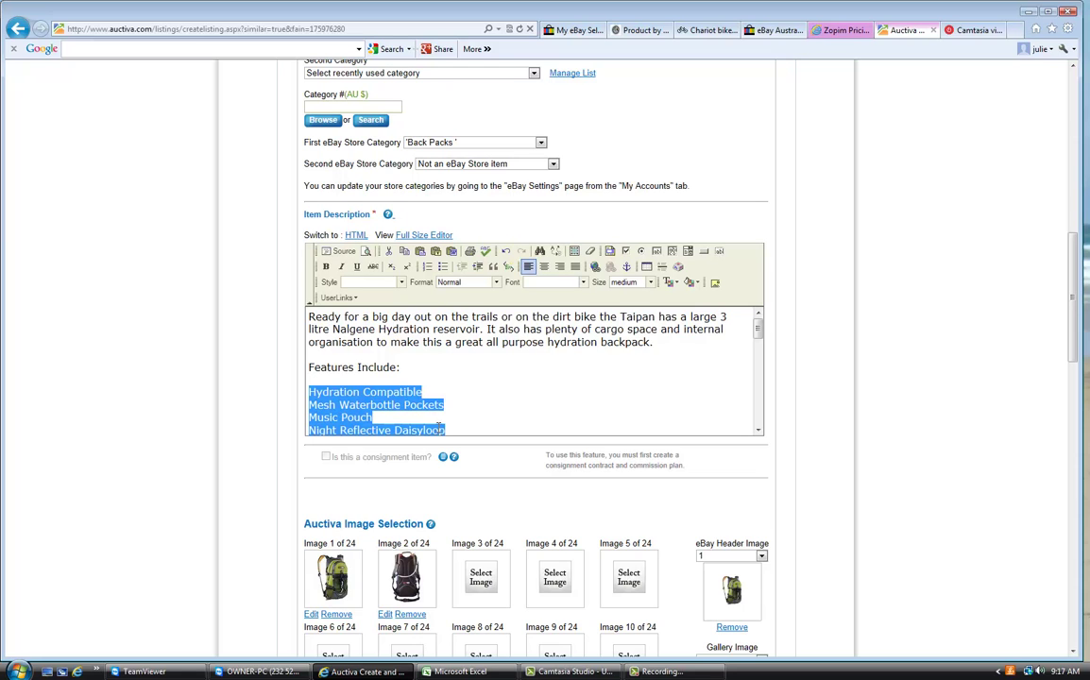
key("Delete")
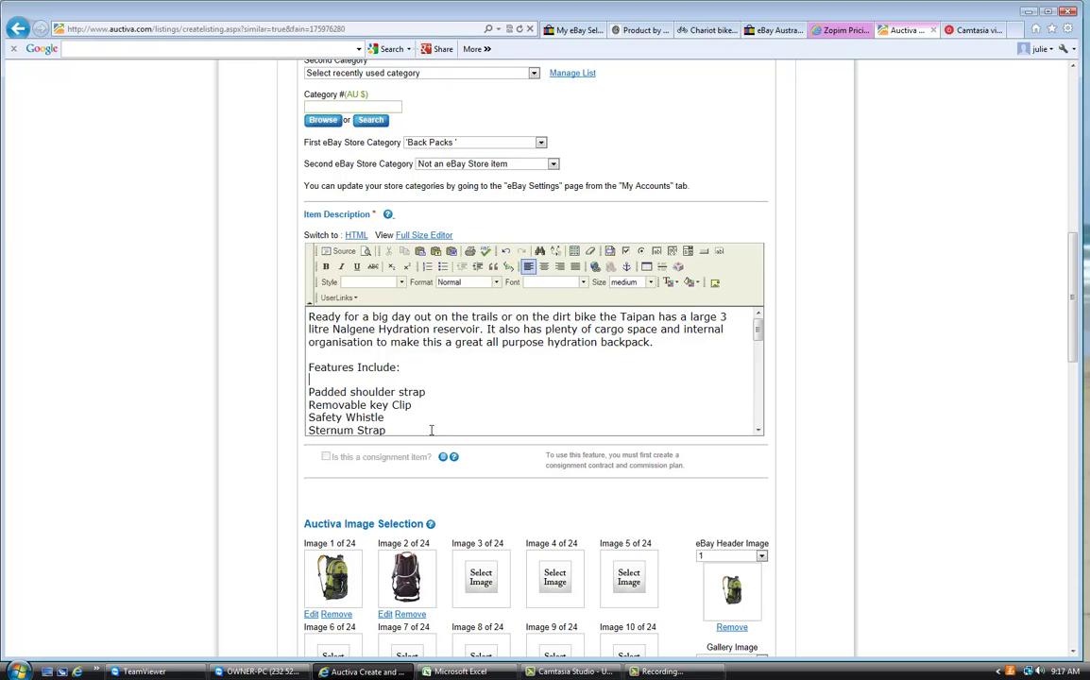
left_click_drag(307, 385, 402, 433)
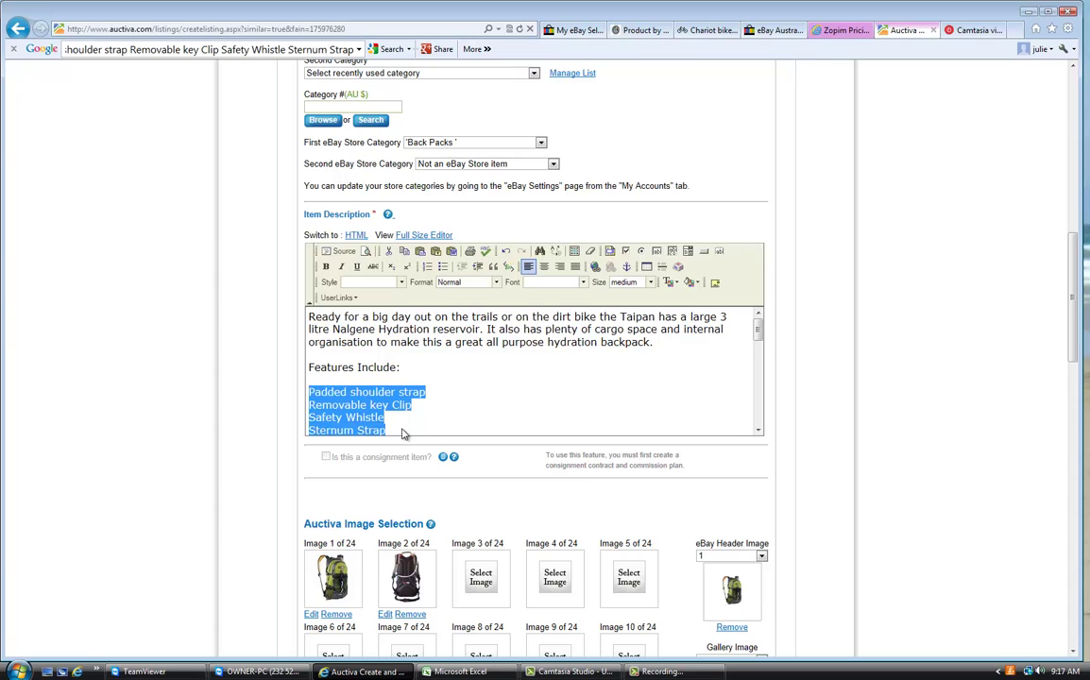
key("Delete")
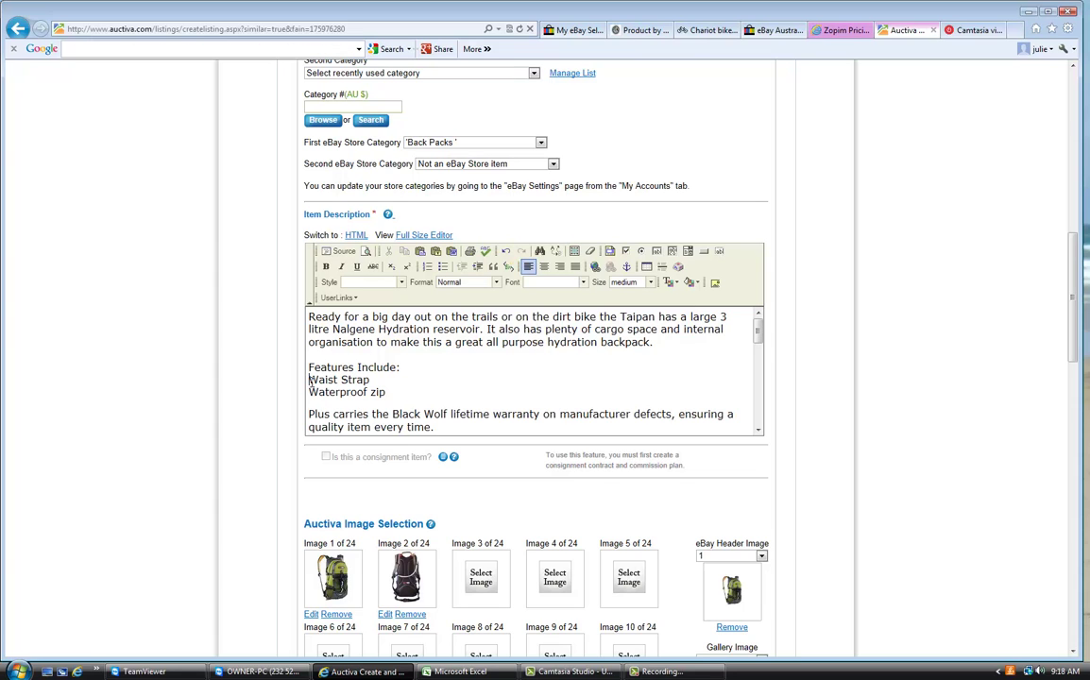
left_click_drag(309, 380, 377, 388)
key("Delete")
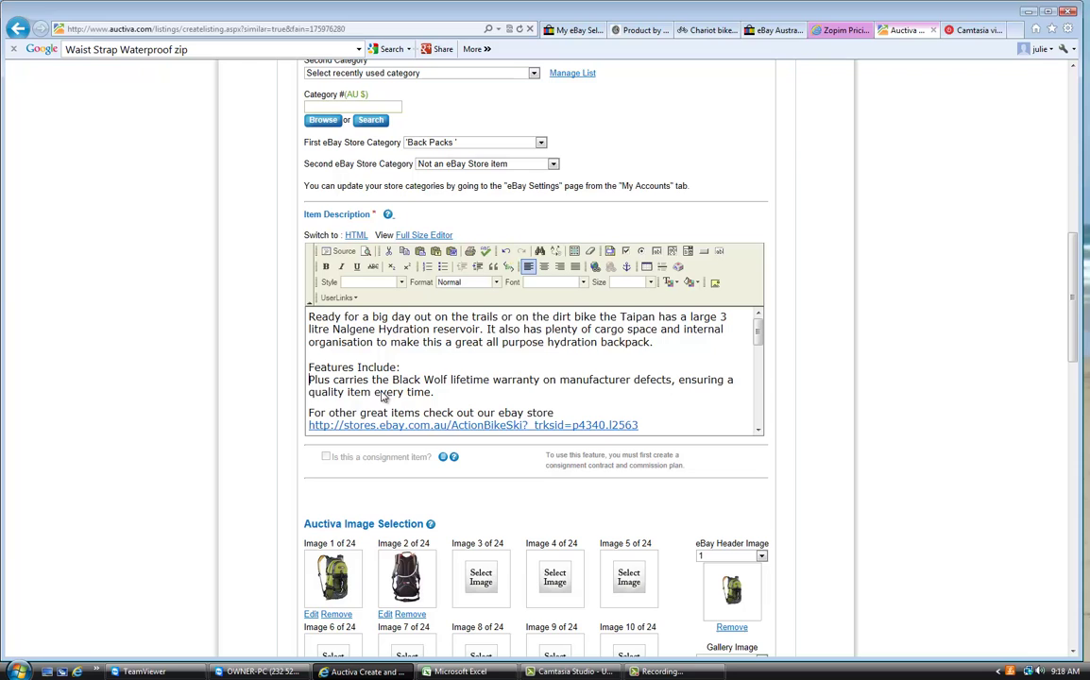
Paste the new feature list and strip the bullet from each line, Supplied with through Air mesh.
key("ctrl+v")
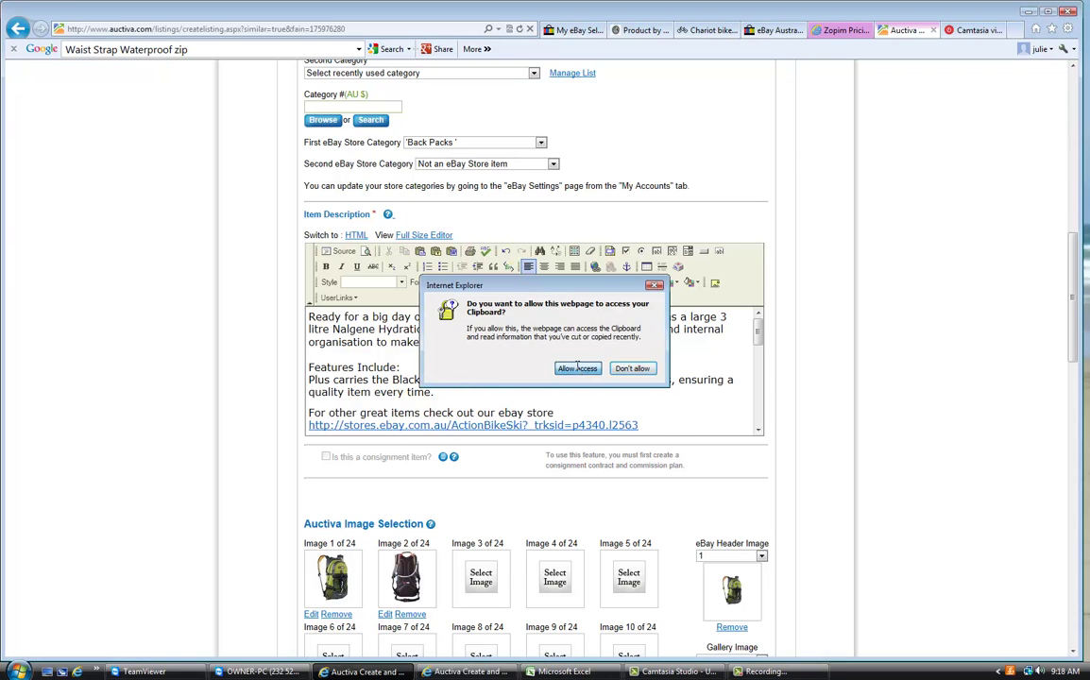
left_click(577, 368)
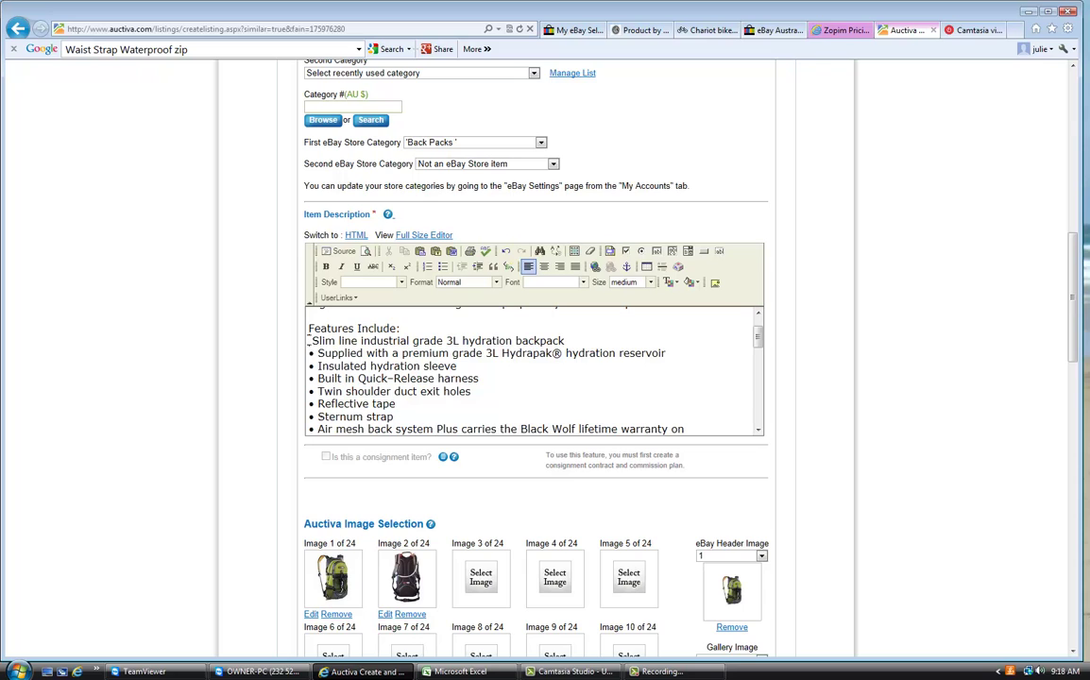
key("BackSpace")
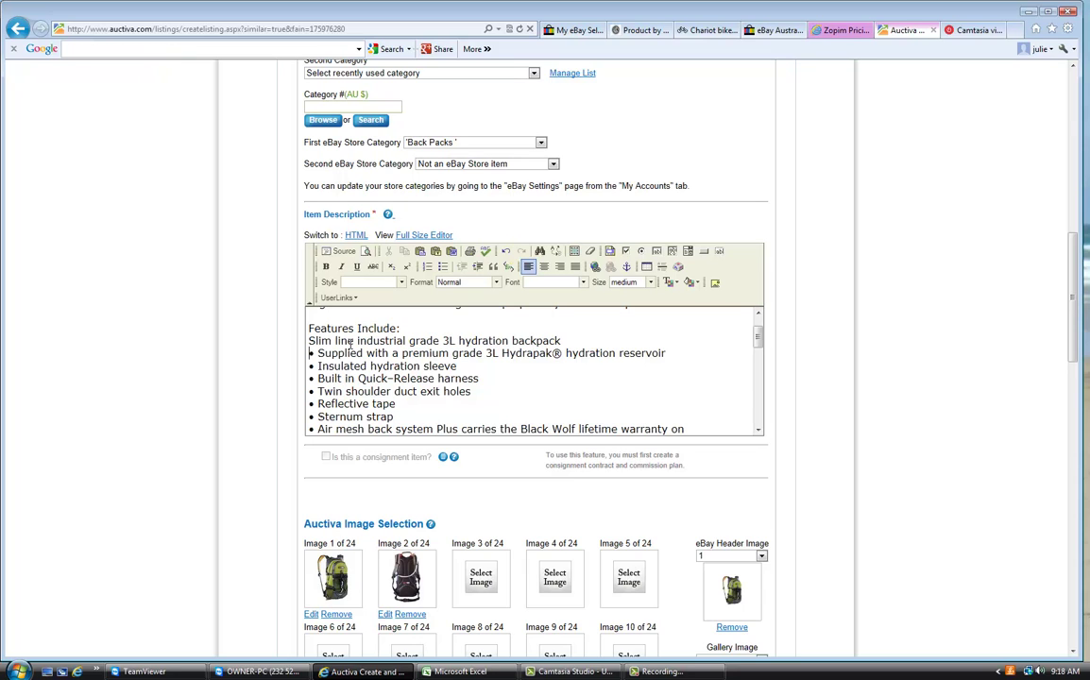
key("BackSpace")
key("BackSpace")
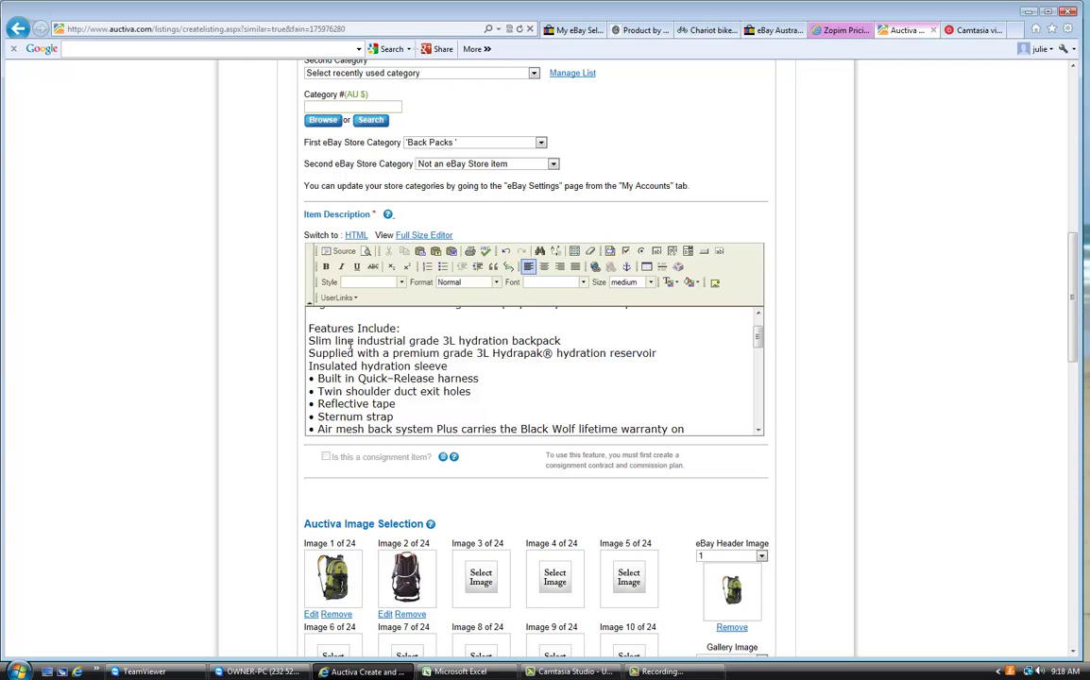
key("BackSpace")
key("Down")
key("BackSpace")
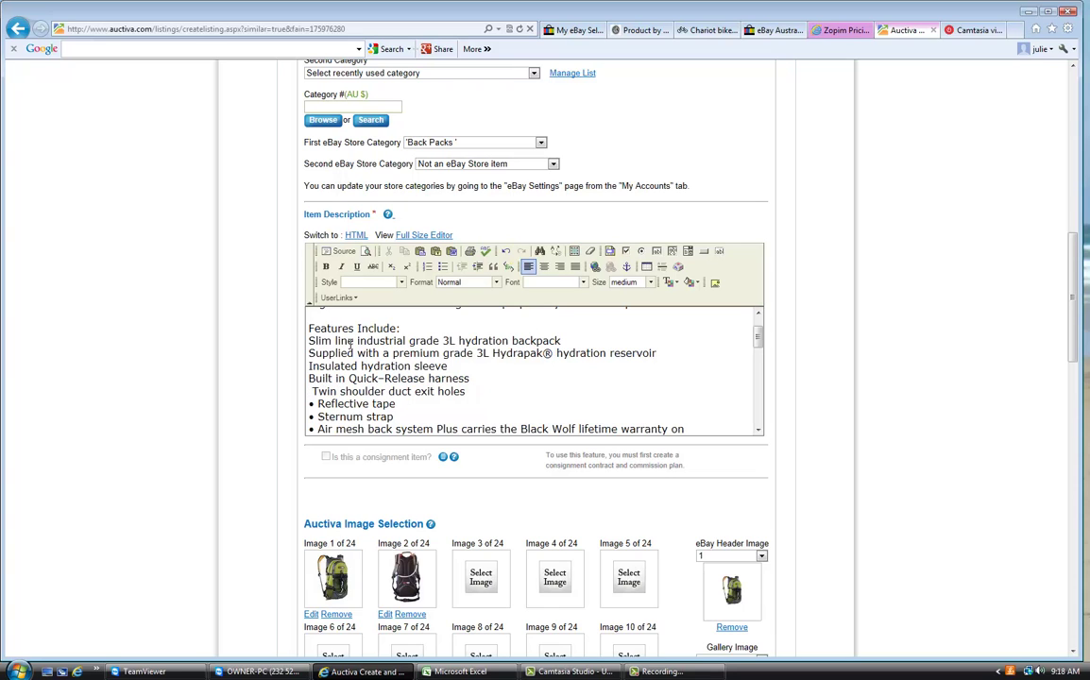
key("Down")
key("BackSpace")
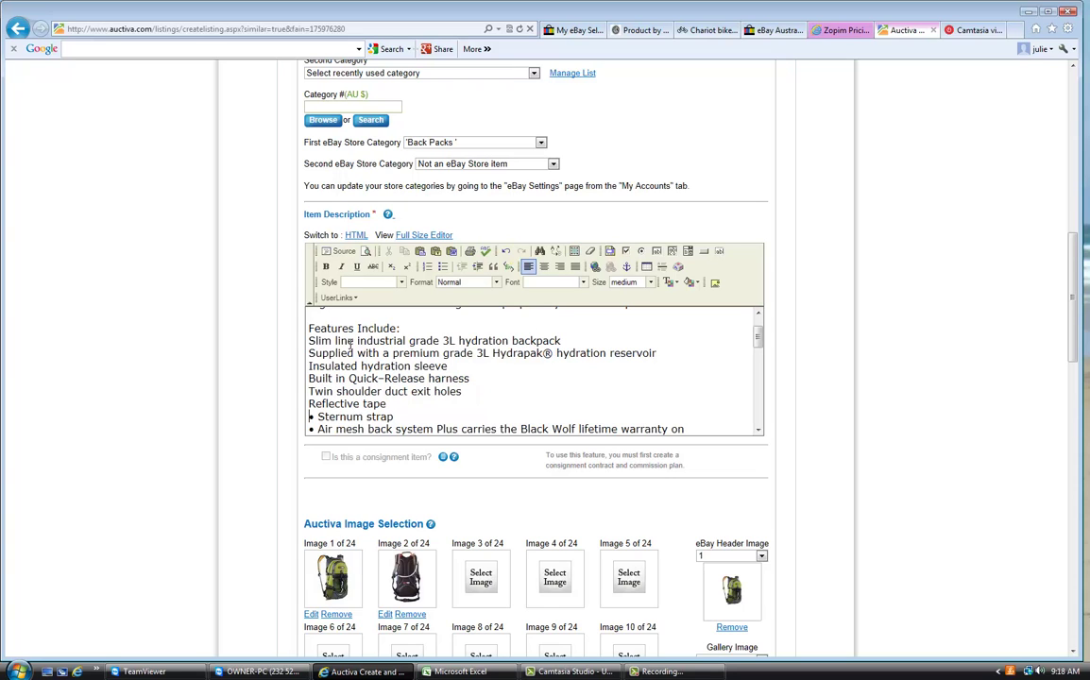
key("Down")
key("BackSpace")
key("Down")
key("BackSpace")
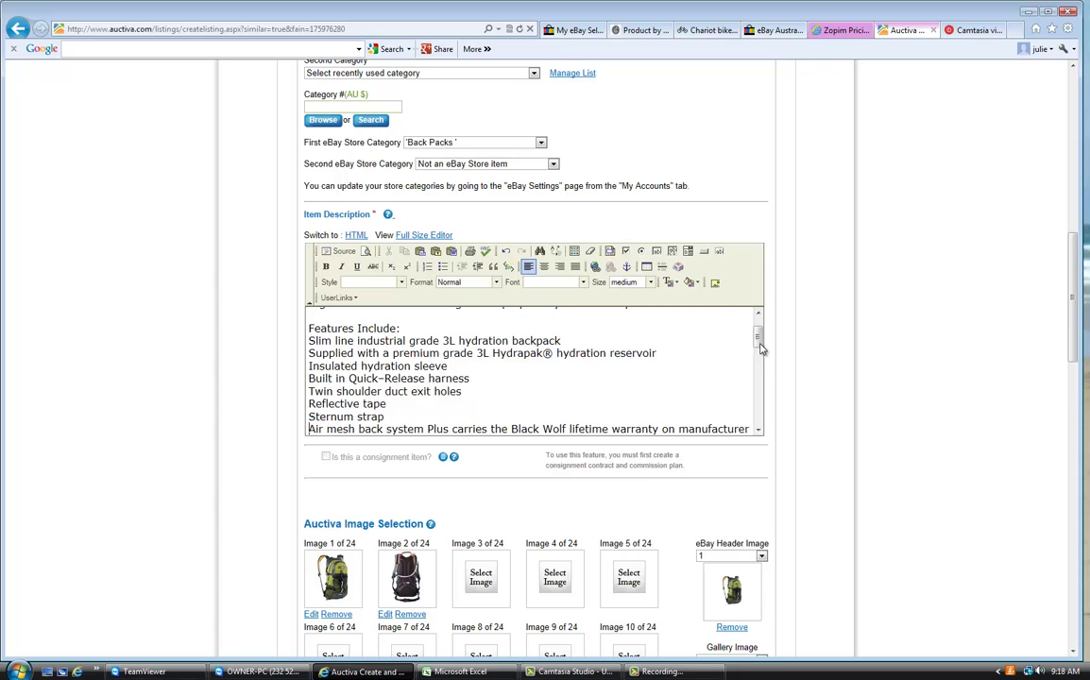
scroll(758, 324, "up", 1)
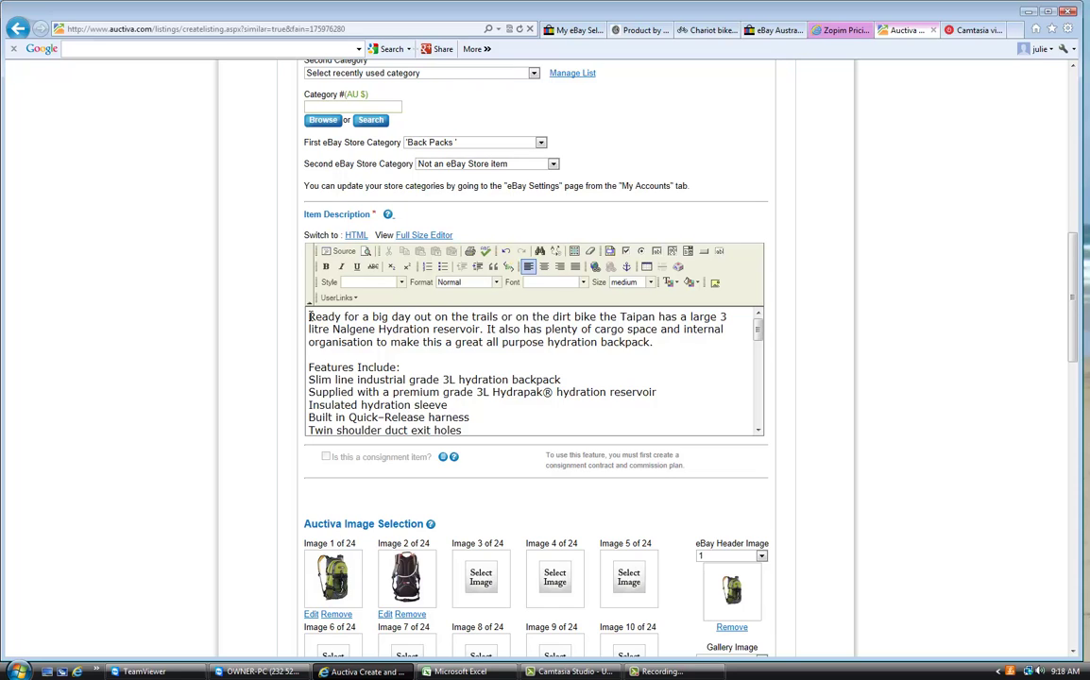
Overwrite the opening paragraph with 'If visibility is your main issue then this is the pack for you…'.
left_click_drag(308, 316, 652, 342)
type("If s")
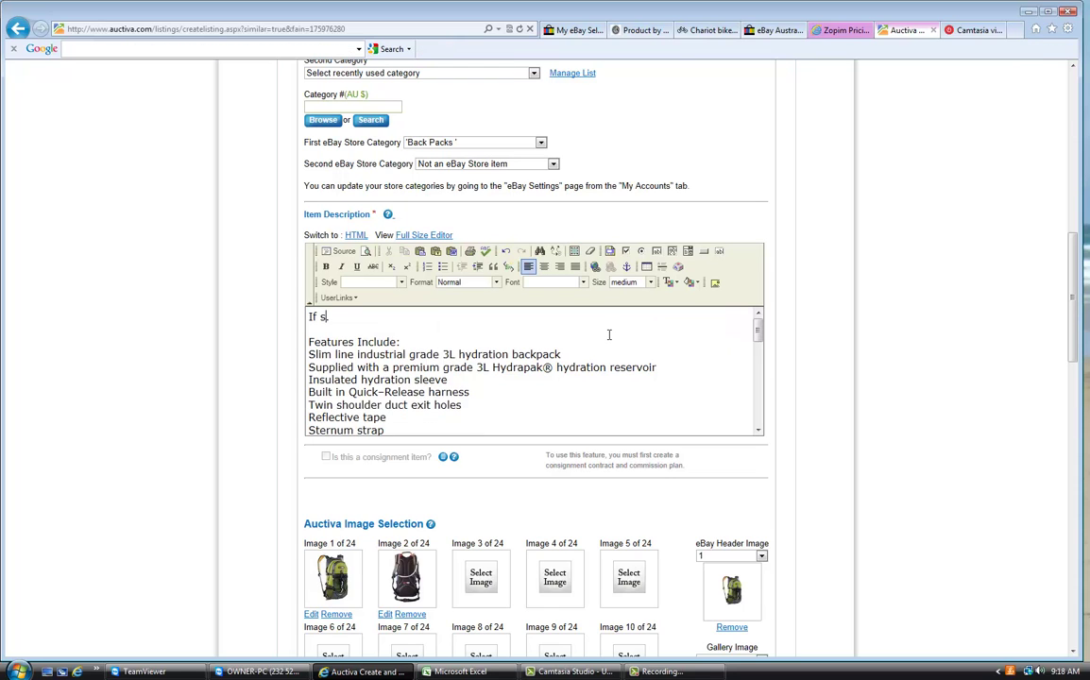
type("afety is you ")
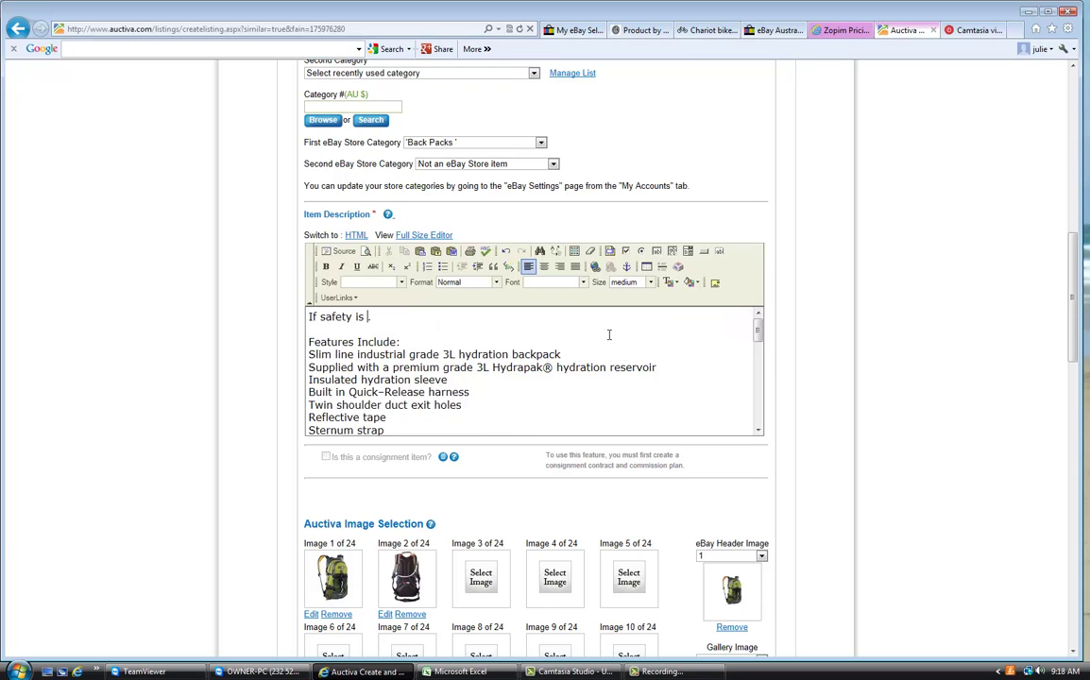
type("key issue")
key("BackSpace")
key("BackSpace")
key("BackSpace")
key("BackSpace")
key("BackSpace")
key("BackSpace")
key("BackSpace")
key("BackSpace")
key("BackSpace")
key("BackSpace")
key("BackSpace")
key("BackSpace")
key("BackSpace")
key("BackSpace")
key("BackSpace")
key("BackSpace")
key("BackSpace")
key("BackSpace")
key("BackSpace")
key("BackSpace")
key("BackSpace")
key("BackSpace")
key("BackSpace")
key("BackSpace")
type("visibl")
type("lity is your ma")
type("in issue then t")
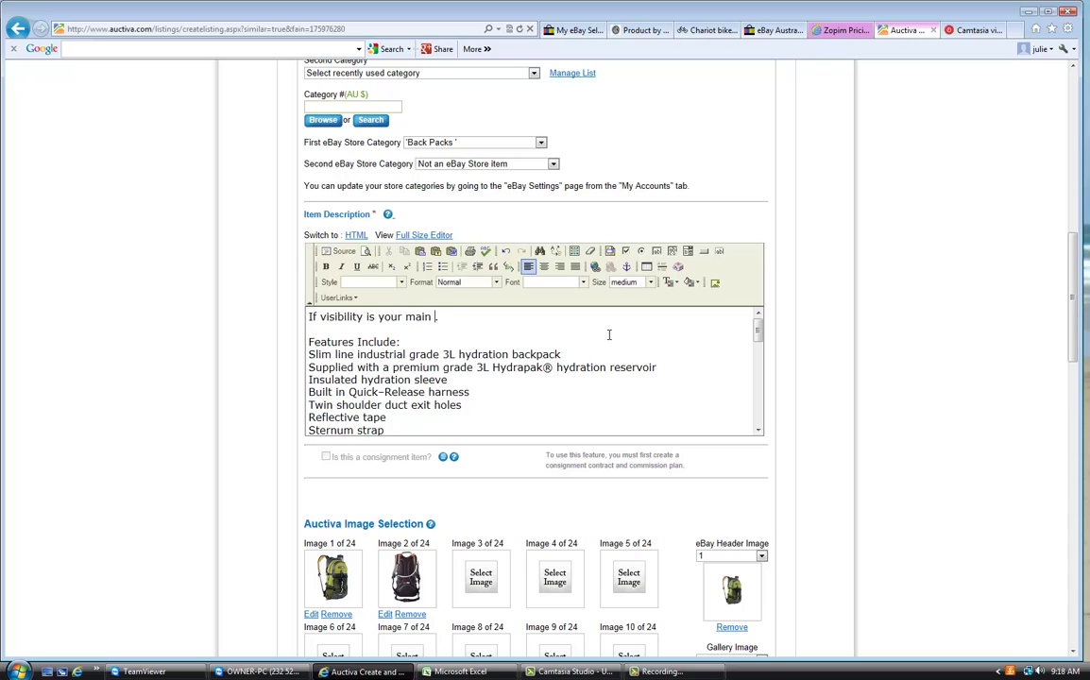
type("his is the pack fo")
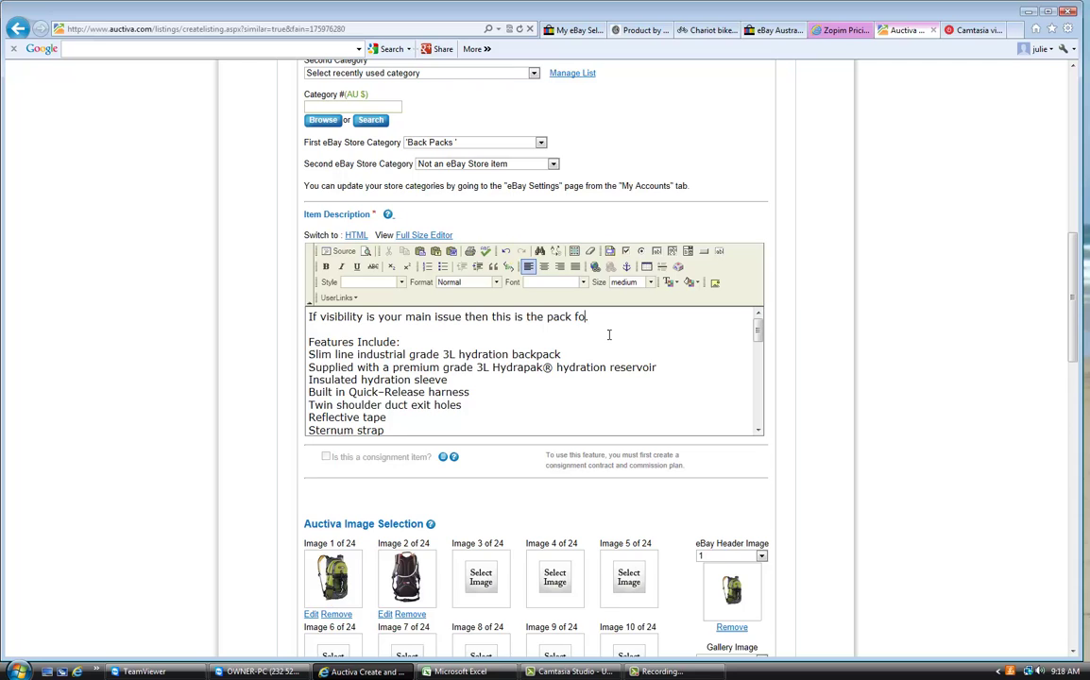
type("r you - ide")
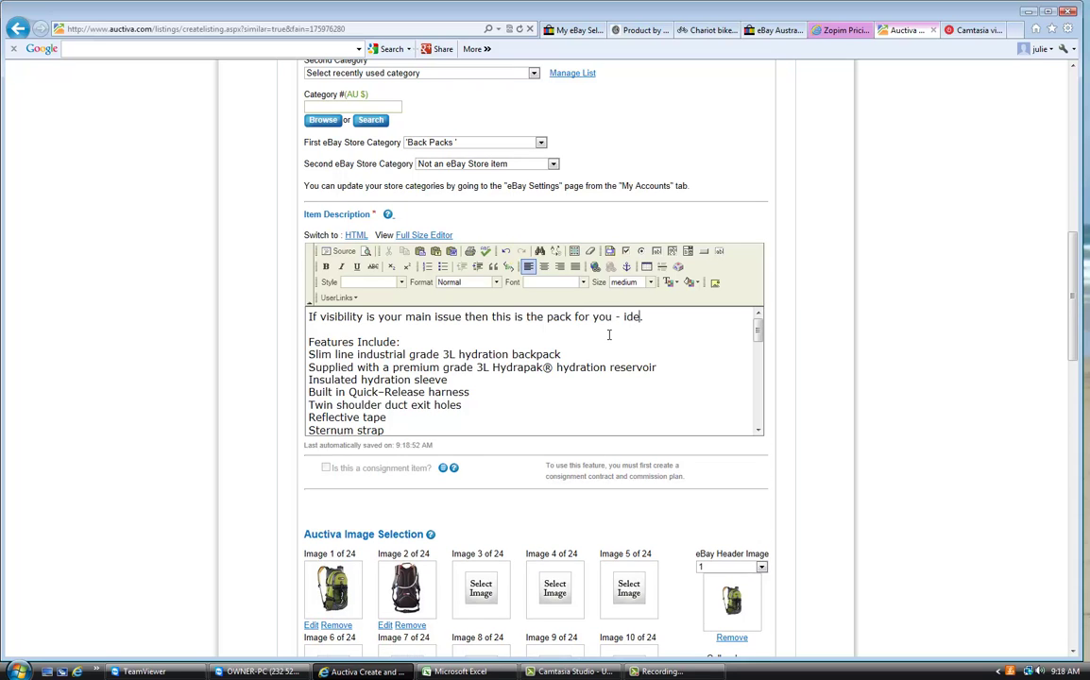
type("al for road worked")
key("BackSpace")
type("rs, miners and")
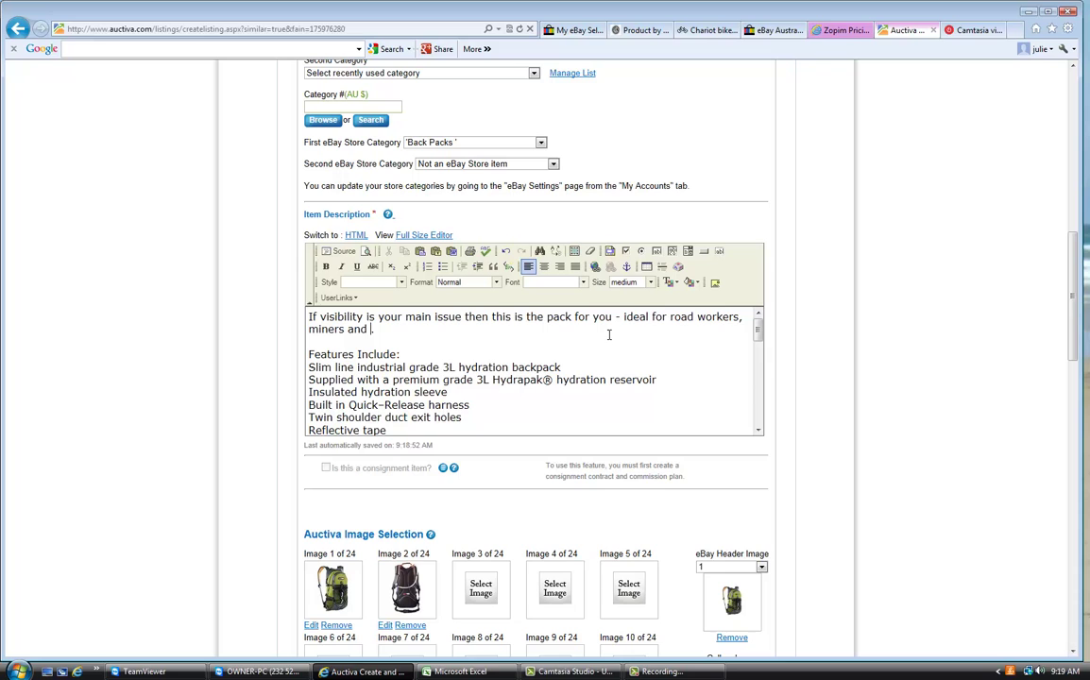
type(" bike riders to be seen ")
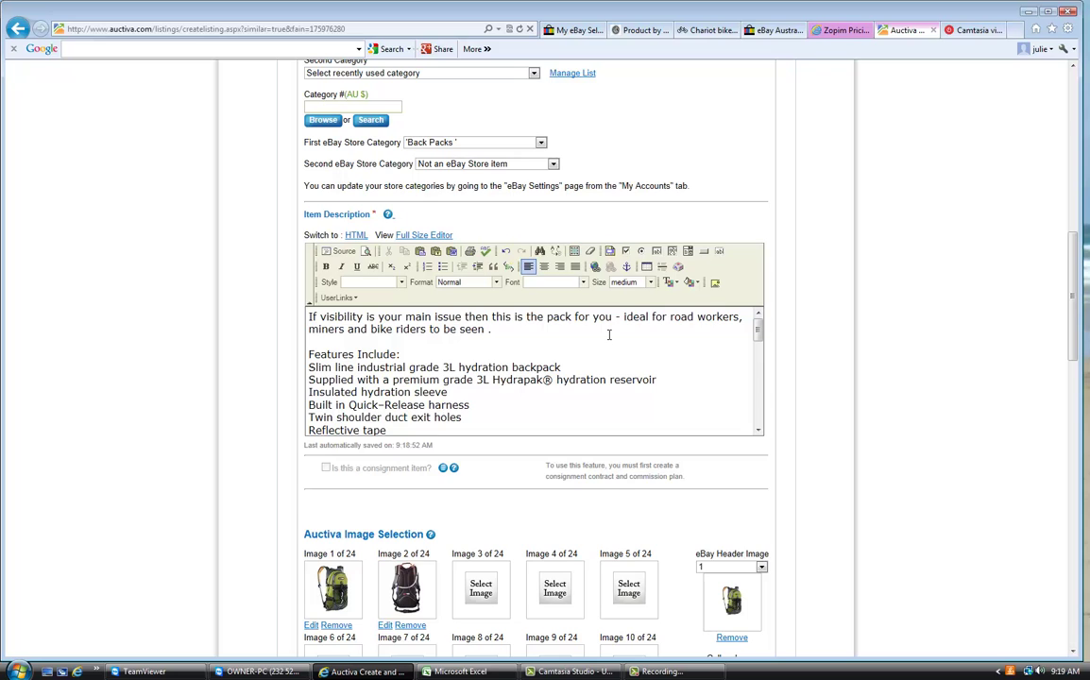
type("at all times")
Remove the Air mesh and warranty sentence and the raw eBay store URL.
left_click_drag(756, 333, 760, 354)
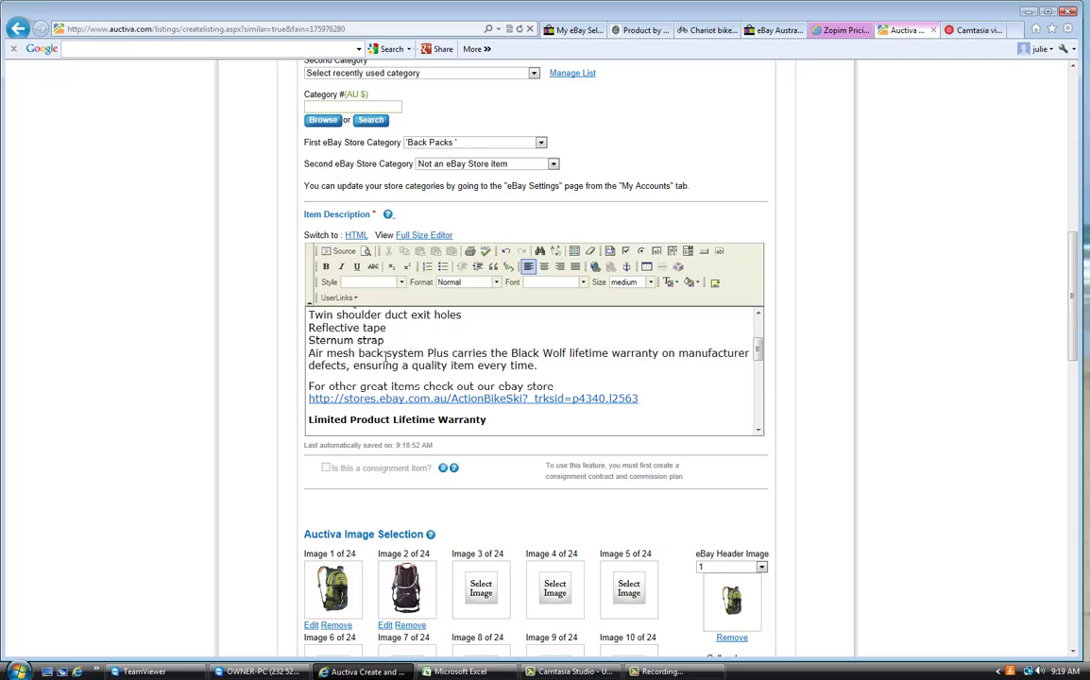
left_click_drag(309, 353, 540, 366)
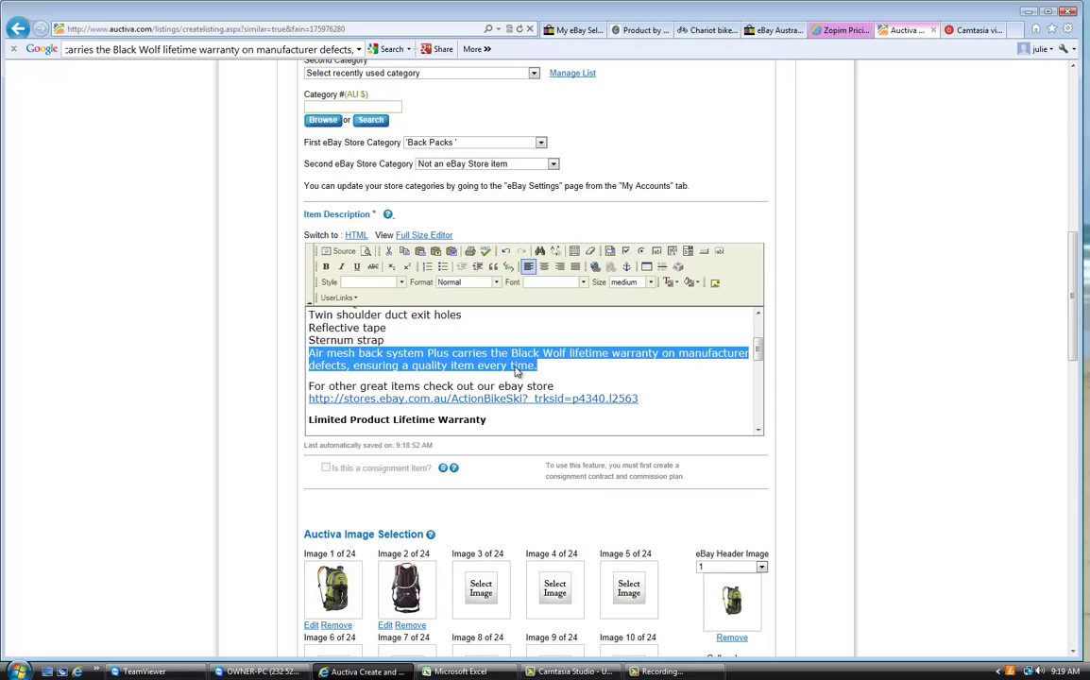
key("ctrl+x")
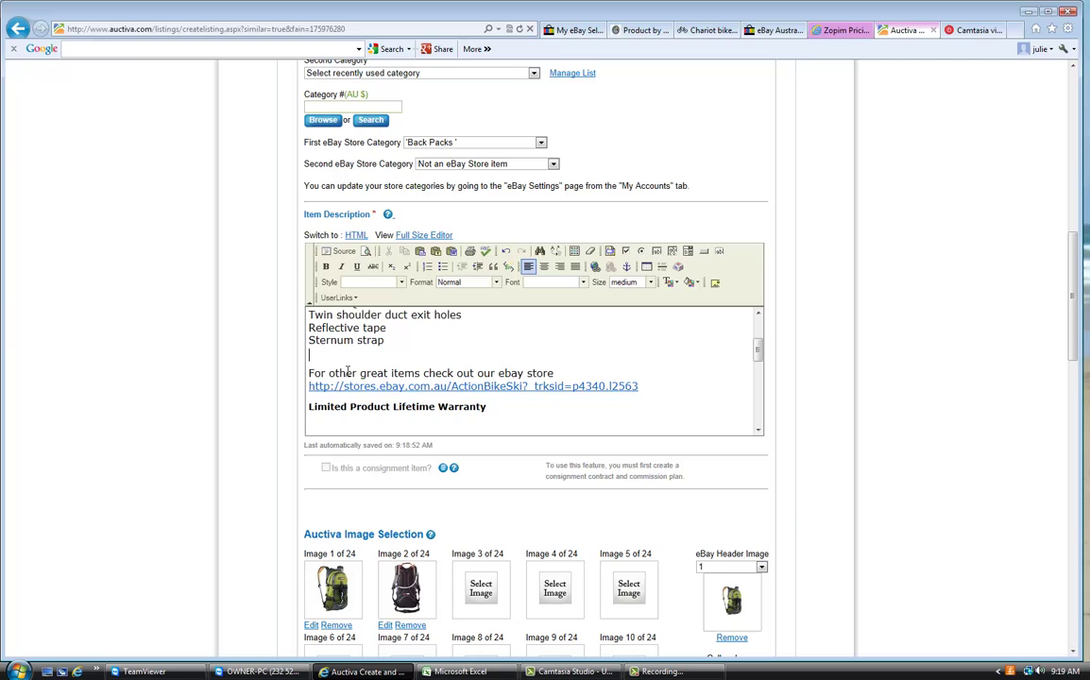
left_click_drag(564, 372, 633, 395)
key("Delete")
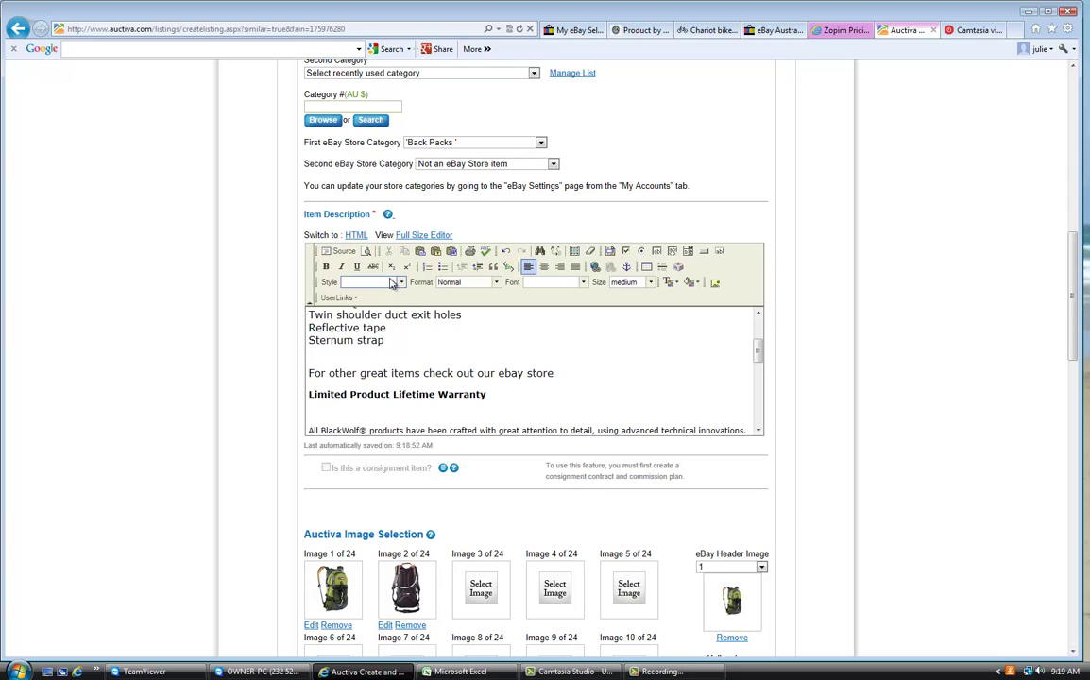
Insert the 'Visit My eBay Store' or 'Add me to your Favorite Sellers' links.
left_click(340, 298)
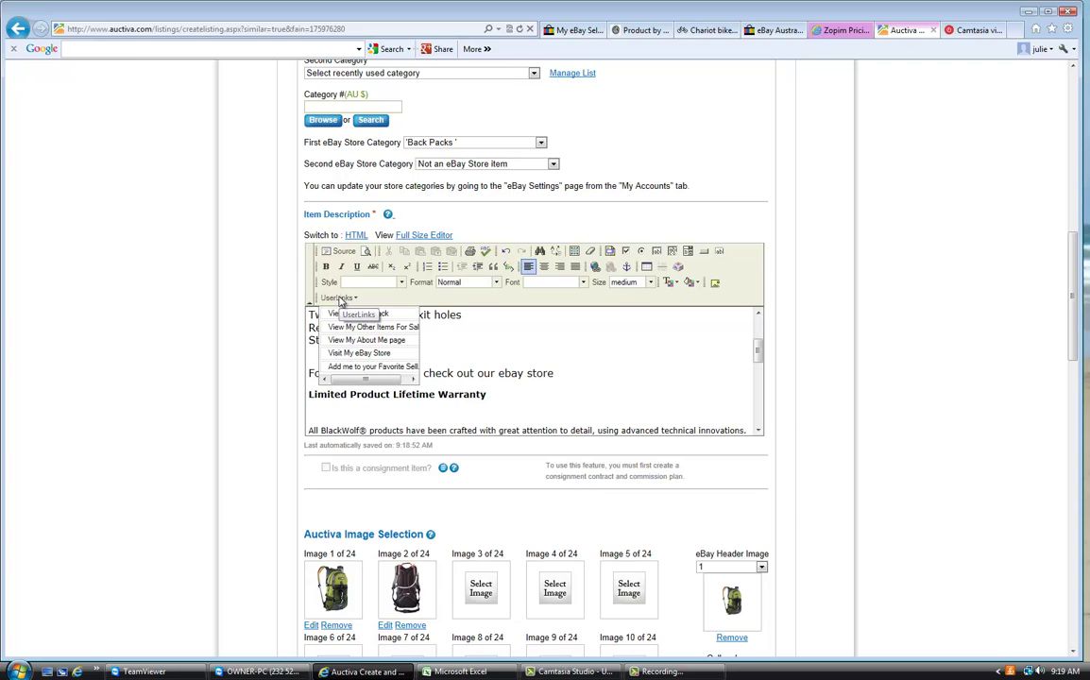
left_click(372, 354)
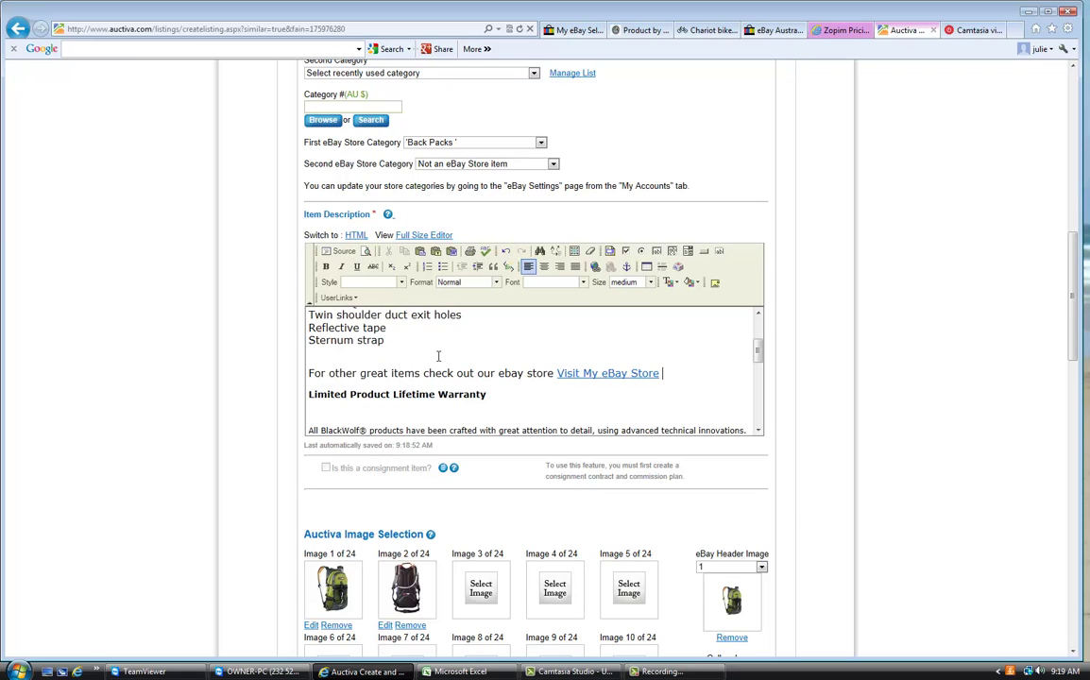
type("or")
left_click(347, 300)
left_click(359, 366)
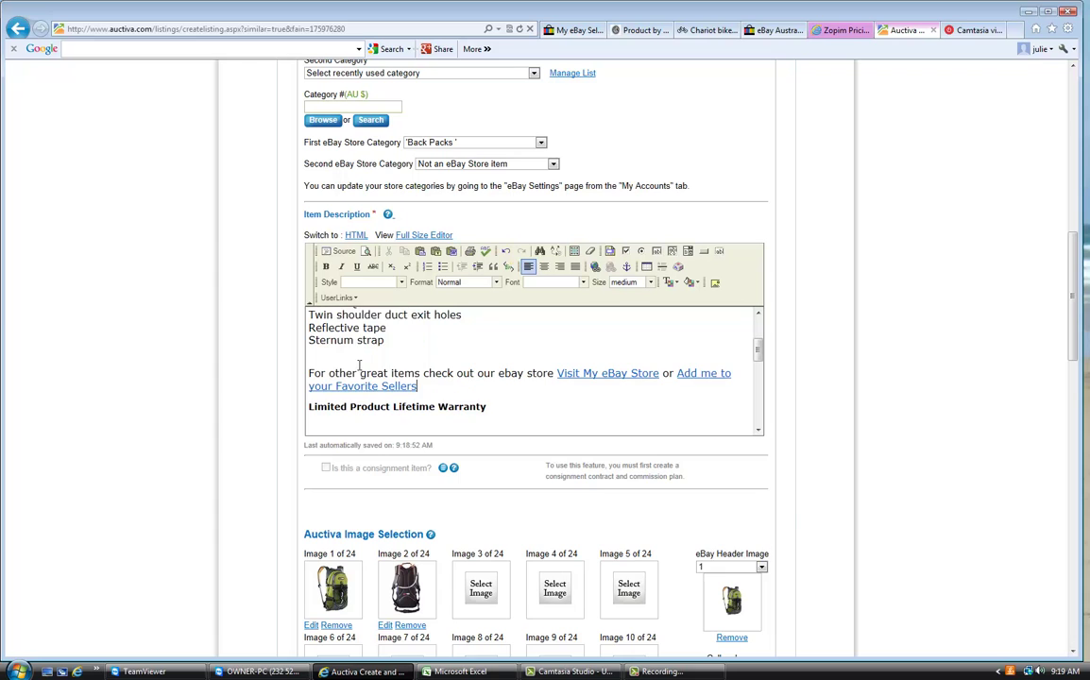
Delete the Limited Product Lifetime Warranty line and the opening warranty lines.
left_click_drag(309, 407, 523, 442)
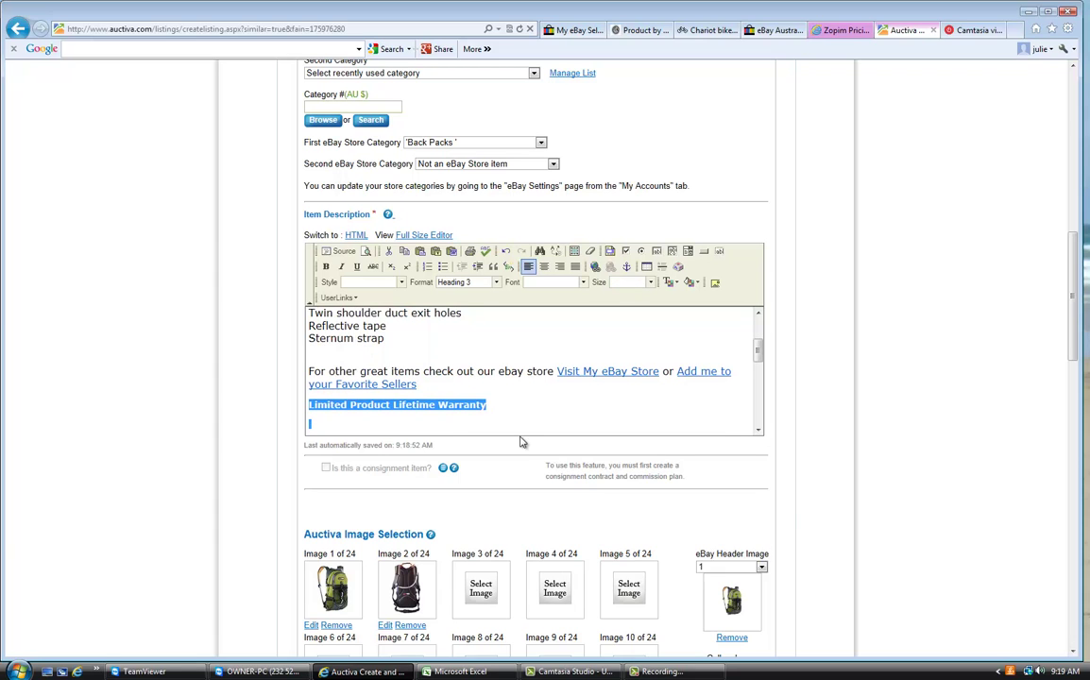
key("ctrl+v")
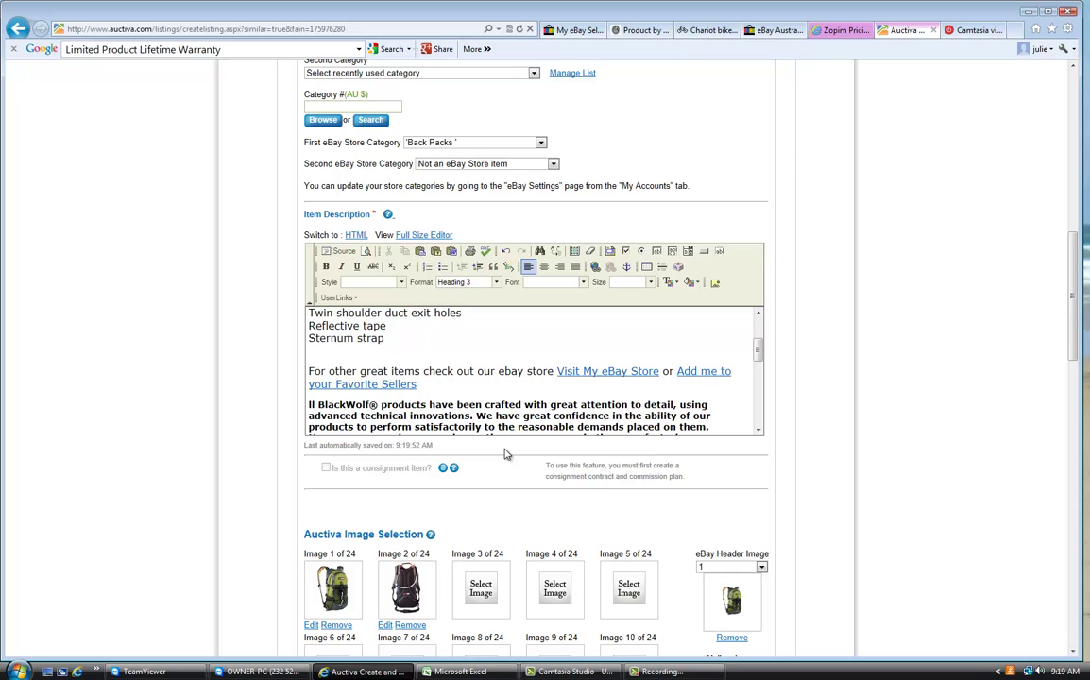
left_click_drag(310, 407, 558, 445)
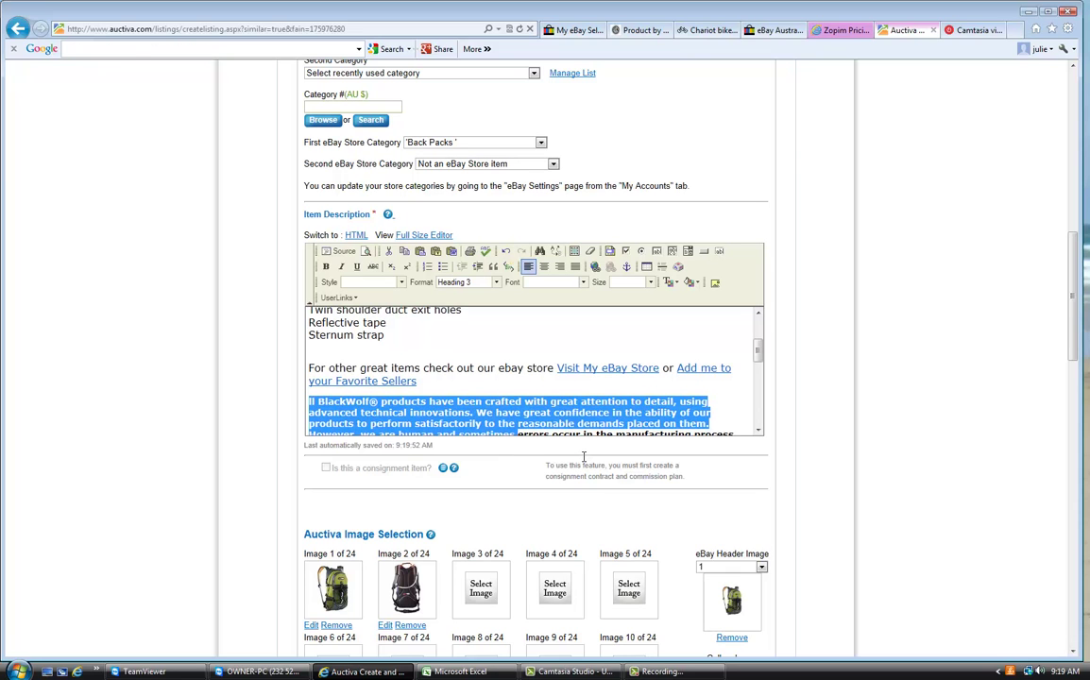
key("Delete")
key("Delete")
key("Delete")
key("Delete")
key("Delete")
key("Delete")
key("Delete")
key("Delete")
key("Delete")
key("Delete")
key("Delete")
key("Delete")
key("Delete")
key("Delete")
key("Delete")
key("Delete")
key("Delete")
key("Delete")
key("Delete")
key("Delete")
key("Delete")
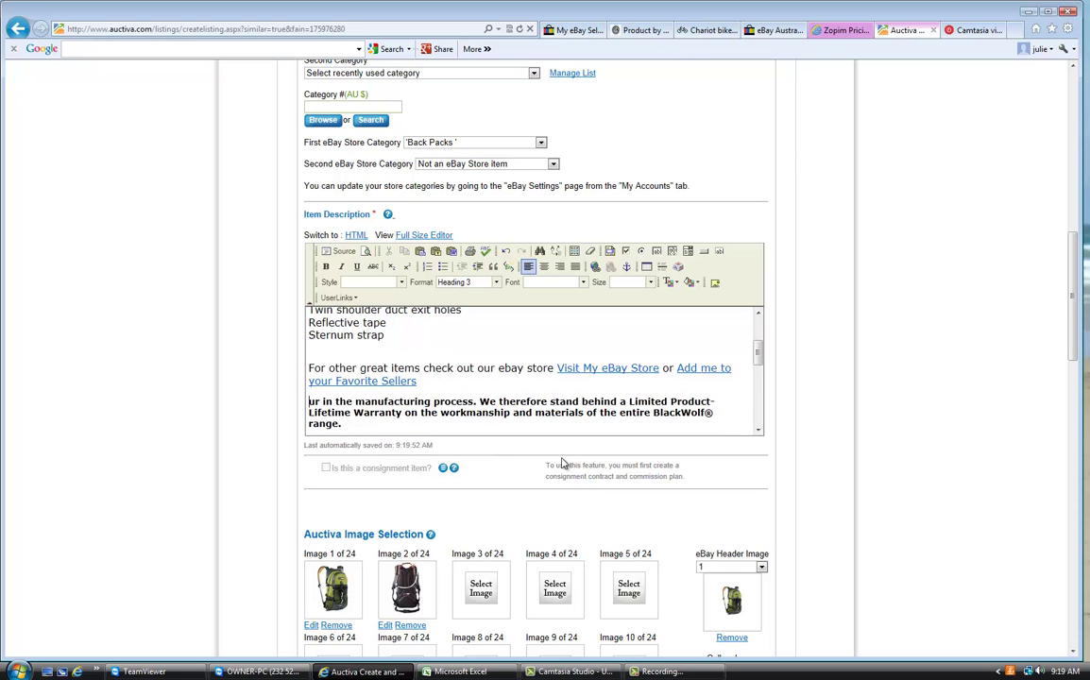
key("Delete")
key("Delete")
key("Delete")
key("Delete")
key("Delete")
key("Delete")
key("Delete")
key("Delete")
key("Delete")
key("Delete")
key("Delete")
key("Delete")
key("Delete")
key("Delete")
key("Delete")
key("Delete")
key("Delete")
key("Delete")
key("Delete")
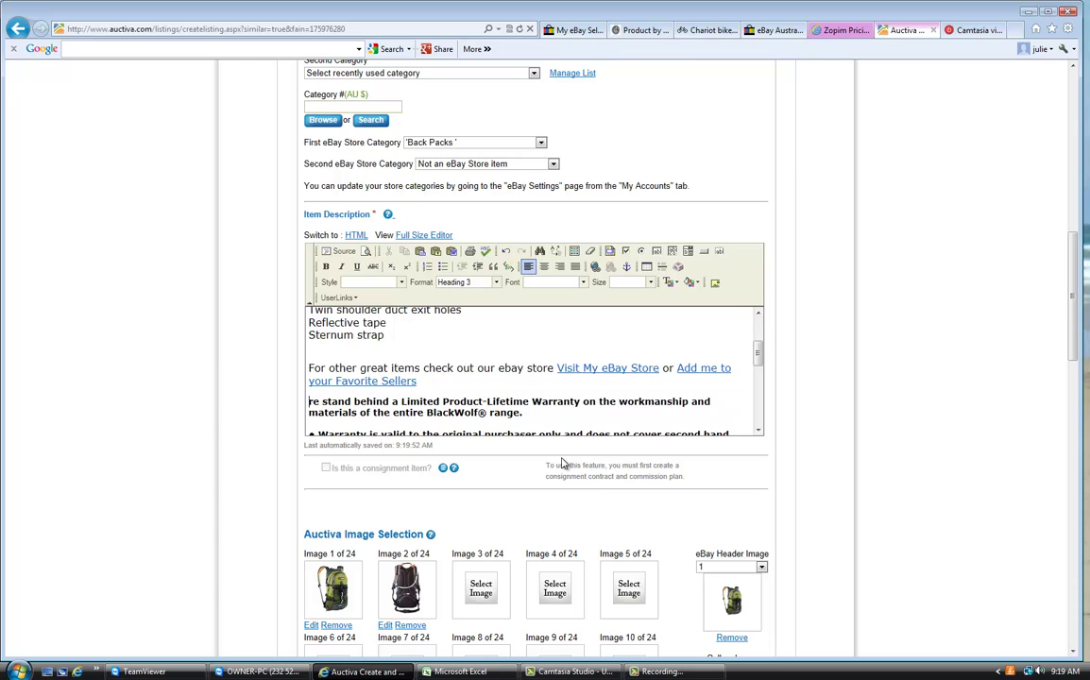
scroll(759, 357, "down", 1)
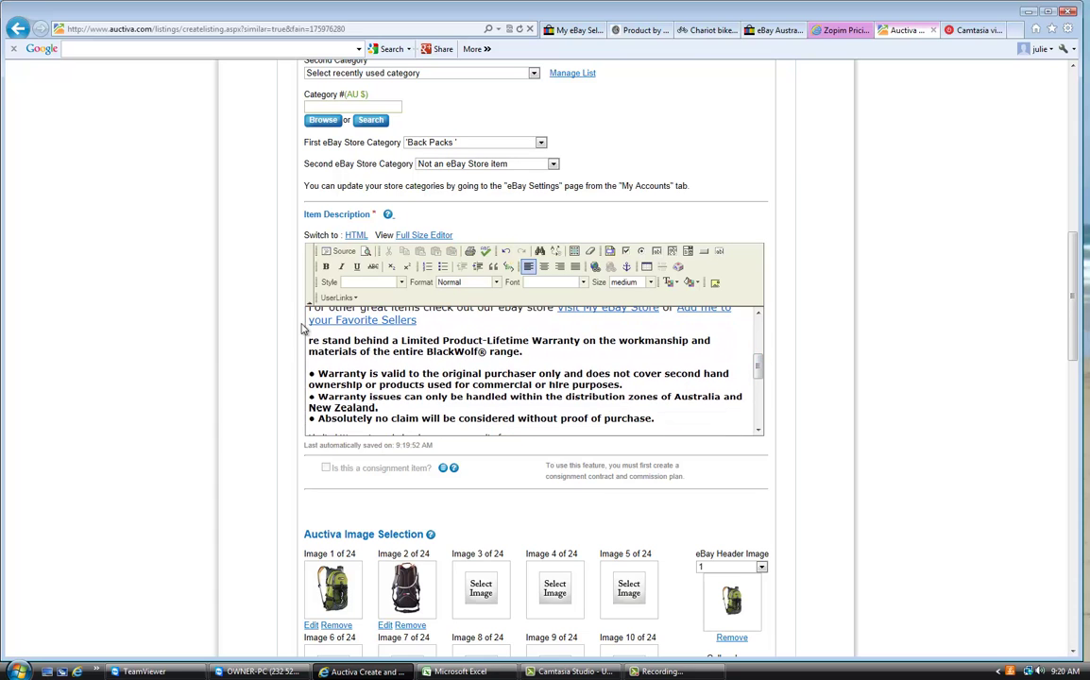
Delete the remaining warranty bullets, exclusions and paragraphs, plus the empty line after Favorite Sellers.
left_click_drag(309, 340, 657, 420)
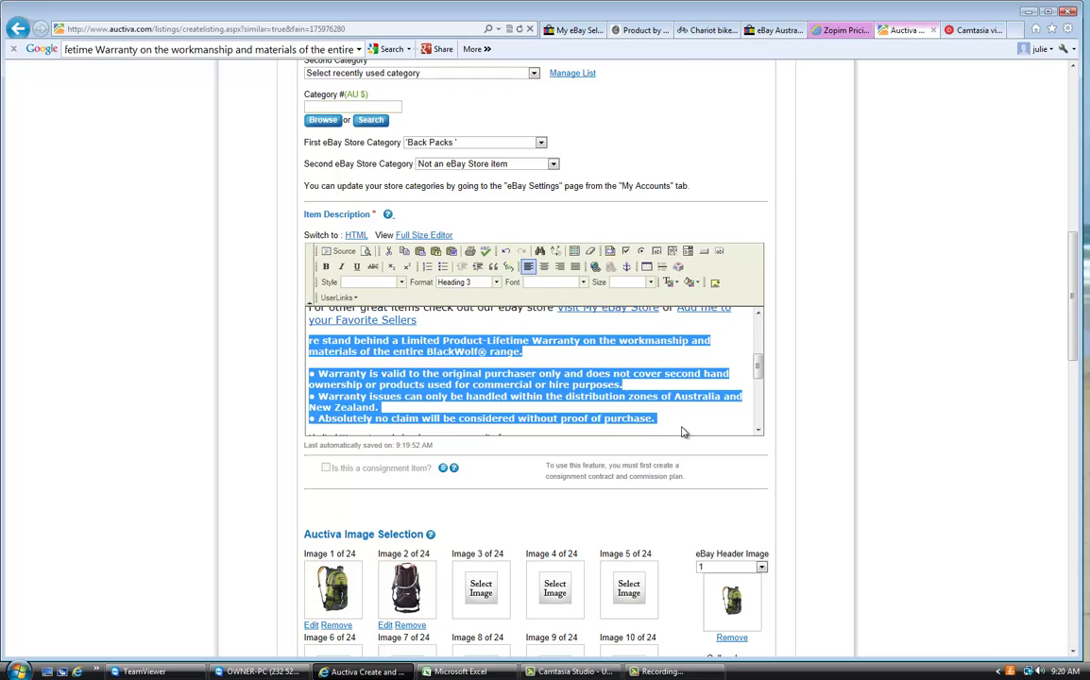
key("Delete")
left_click_drag(311, 358, 494, 426)
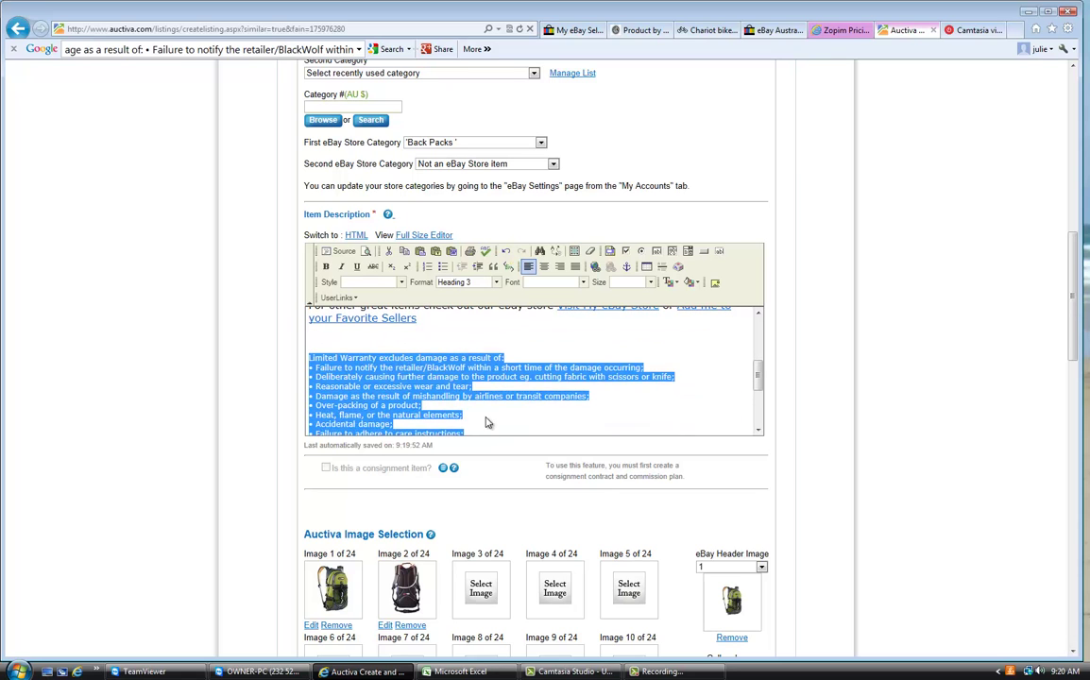
key("Delete")
left_click_drag(313, 334, 487, 399)
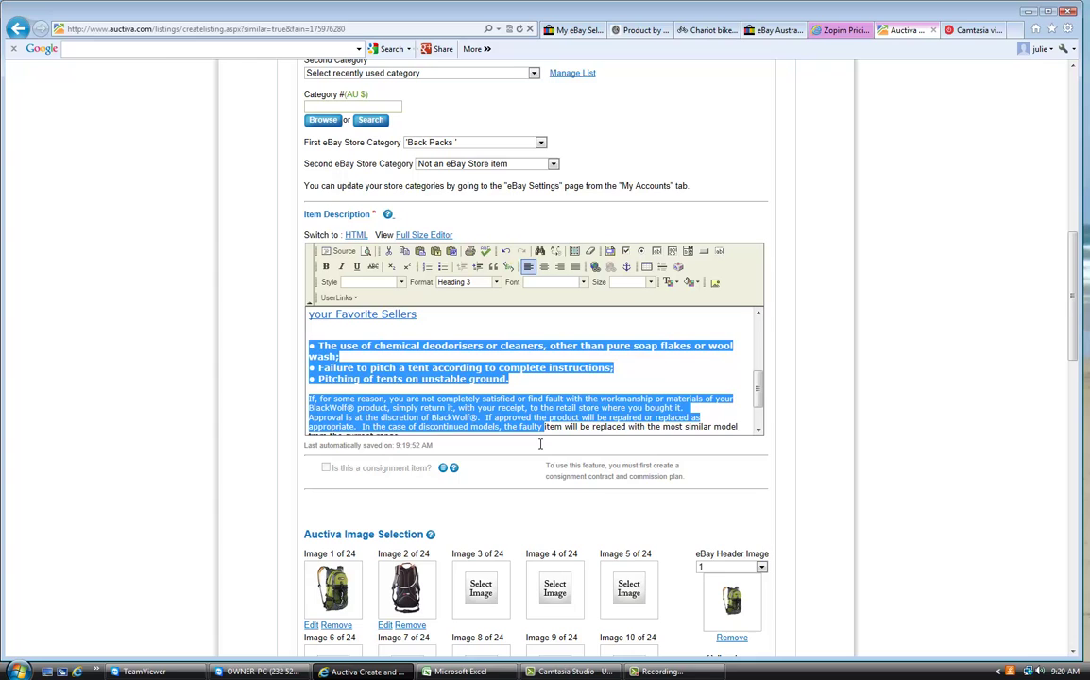
key("Delete")
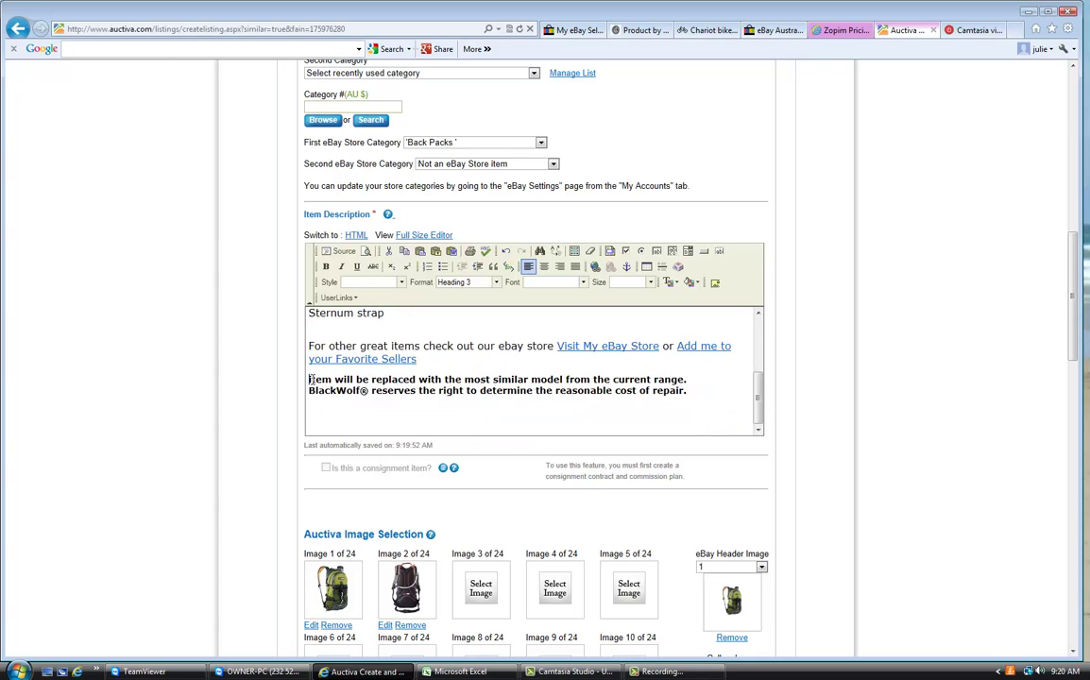
left_click_drag(310, 379, 686, 419)
key("Delete")
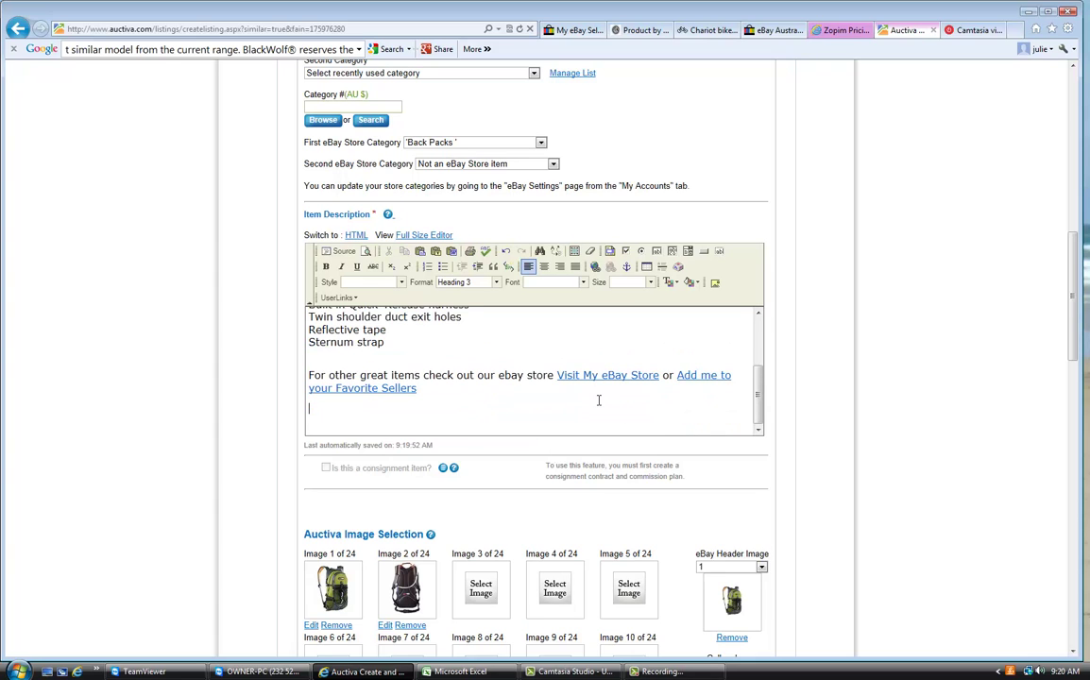
key("BackSpace")
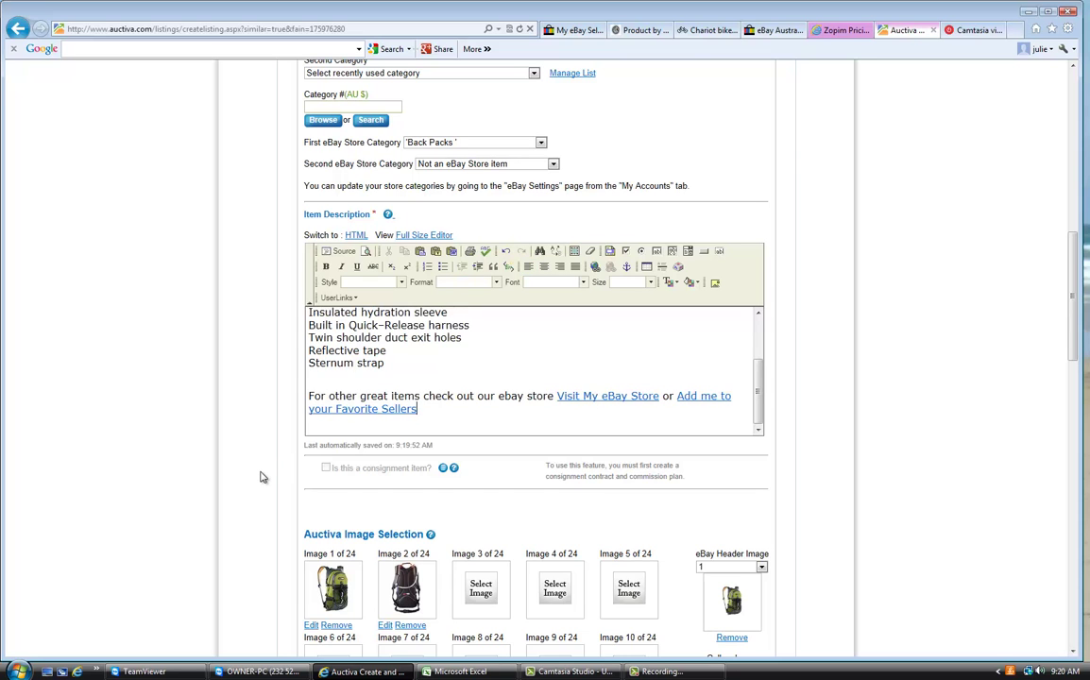
Remove both backpack photos from the Image 1 slot in Image Selection.
scroll(260, 476, "down", 3)
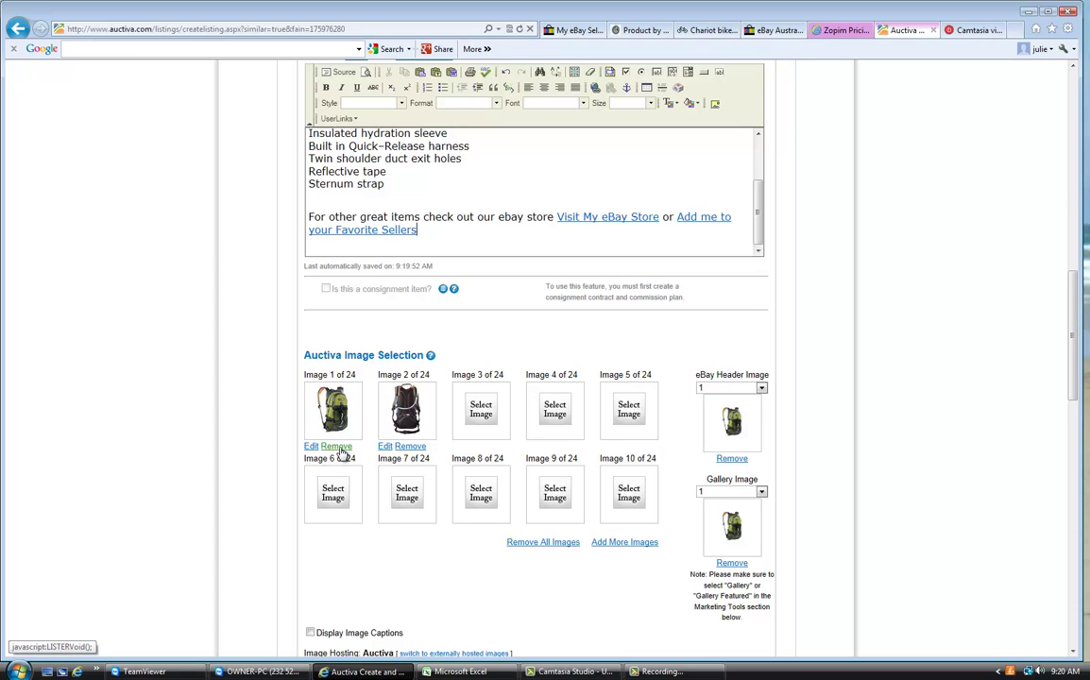
left_click(338, 449)
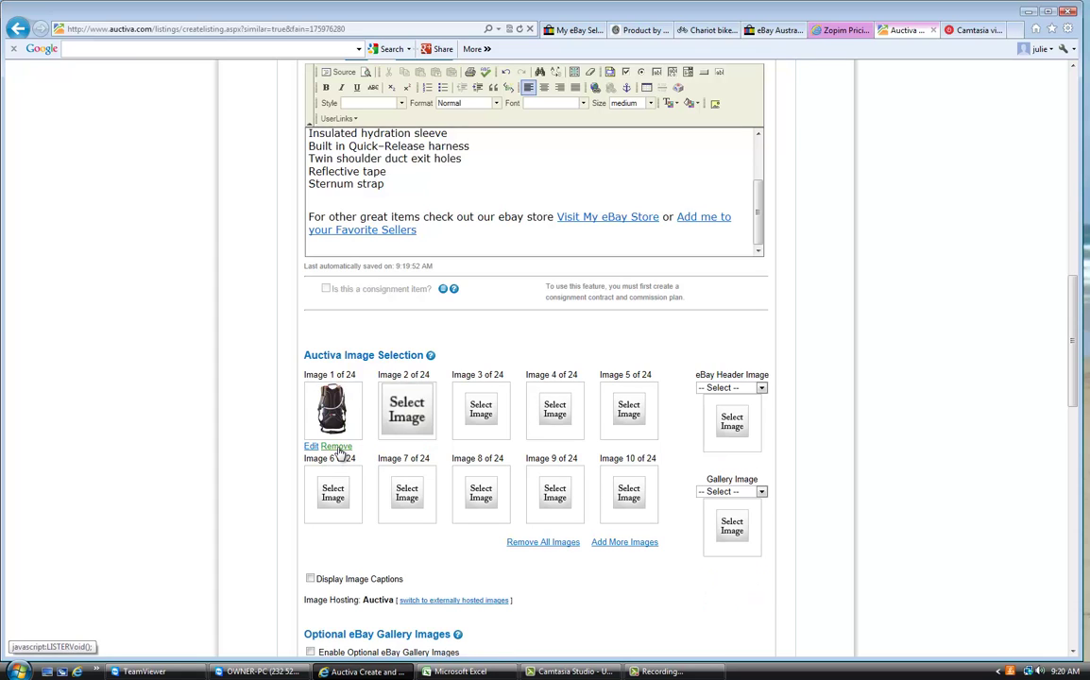
left_click(338, 449)
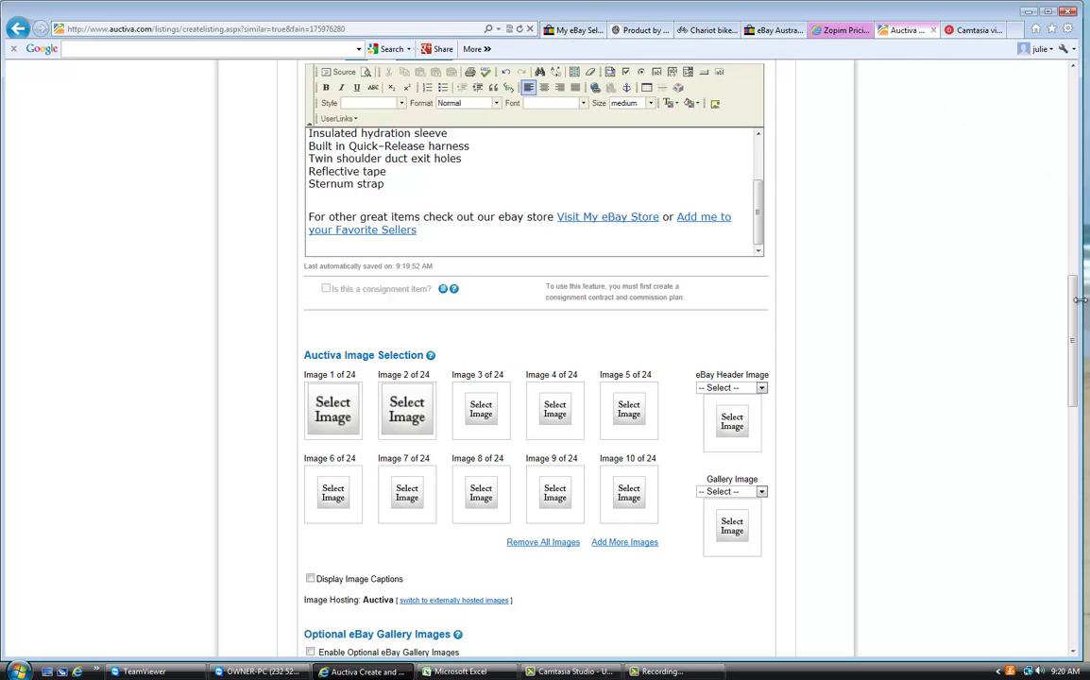
left_click_drag(1075, 313, 1081, 233)
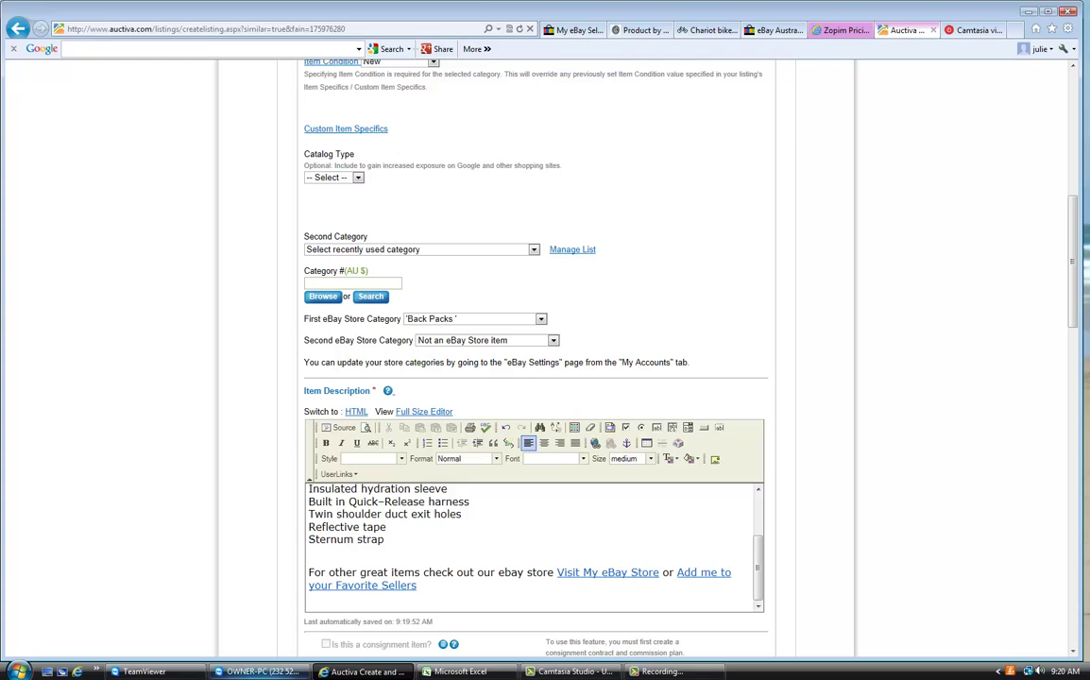
left_click(261, 671)
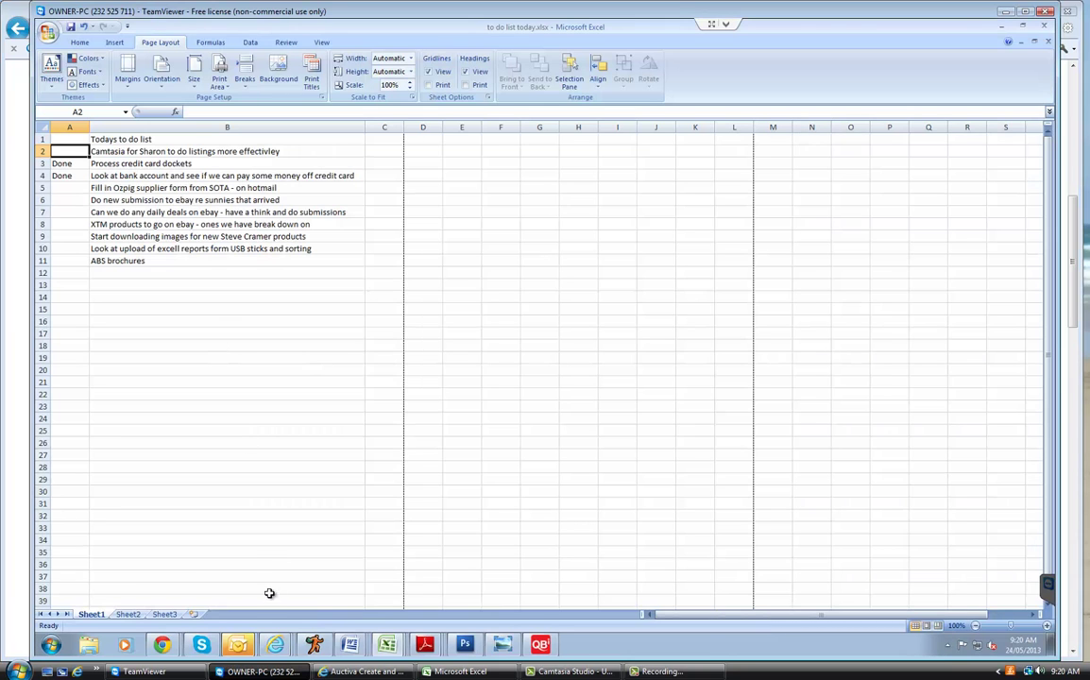
mouse_move(238, 644)
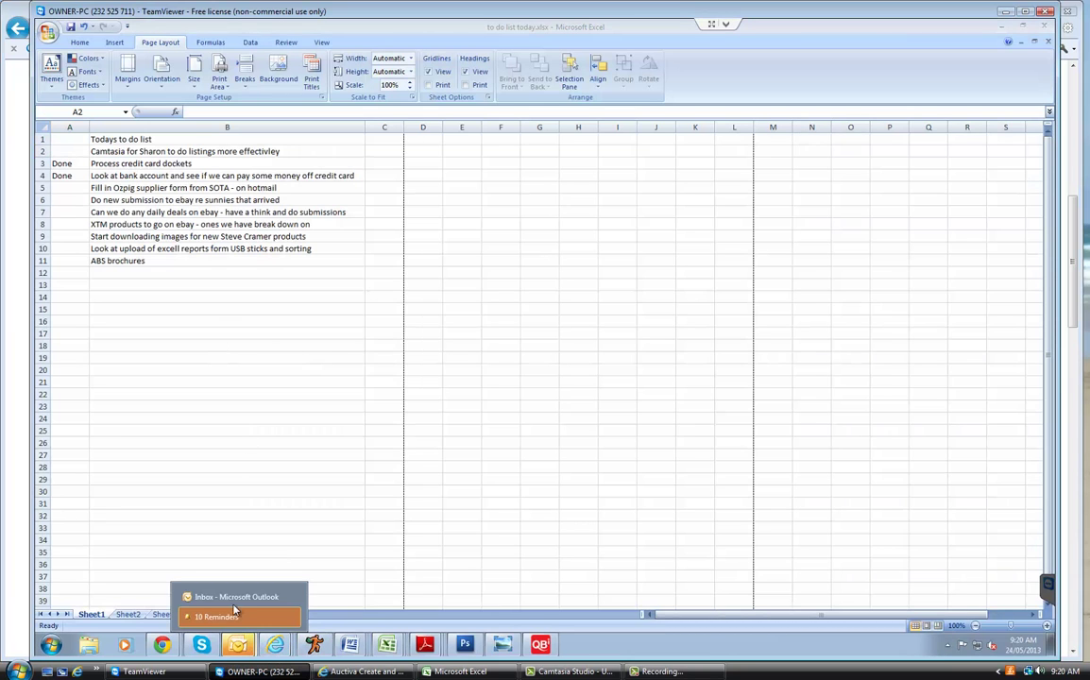
left_click(235, 606)
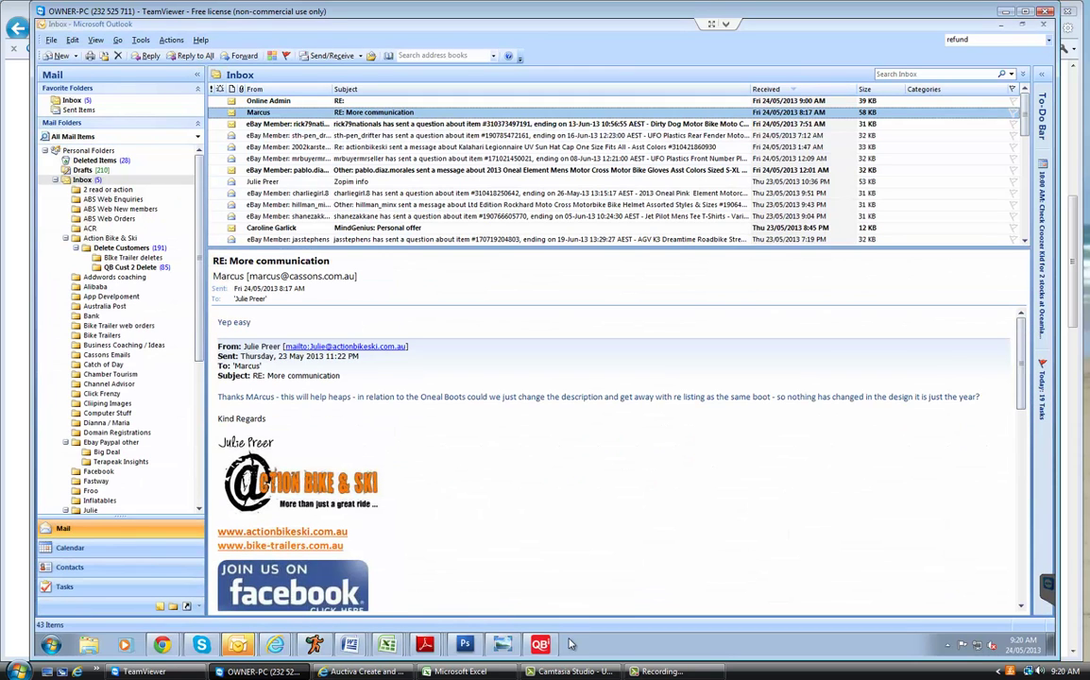
left_click(574, 671)
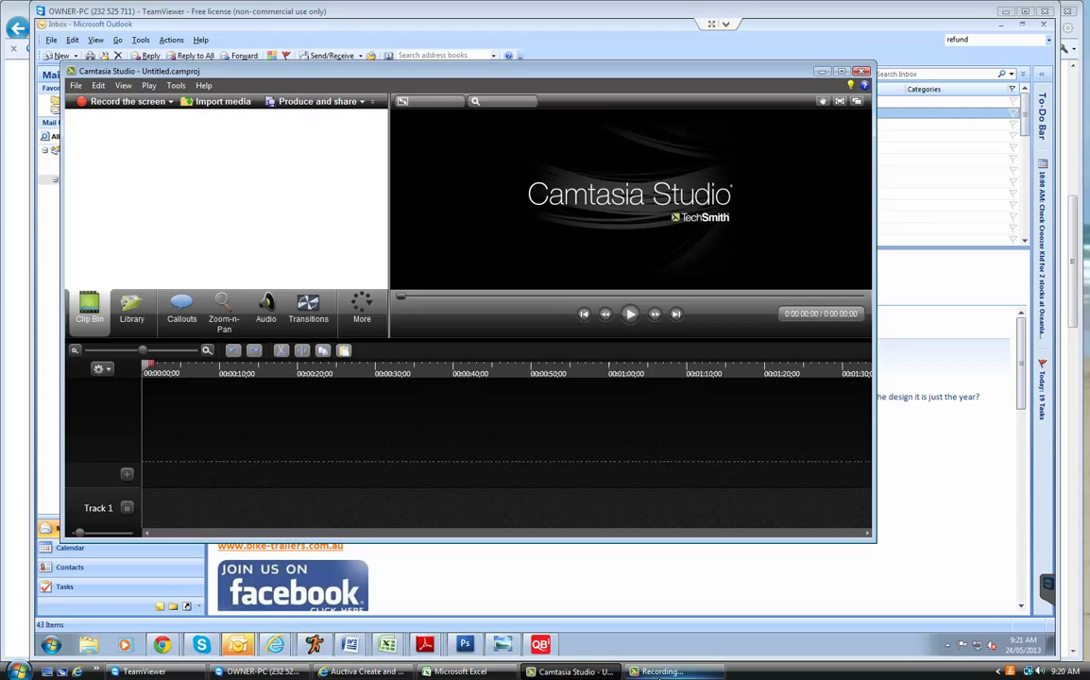
left_click(661, 672)
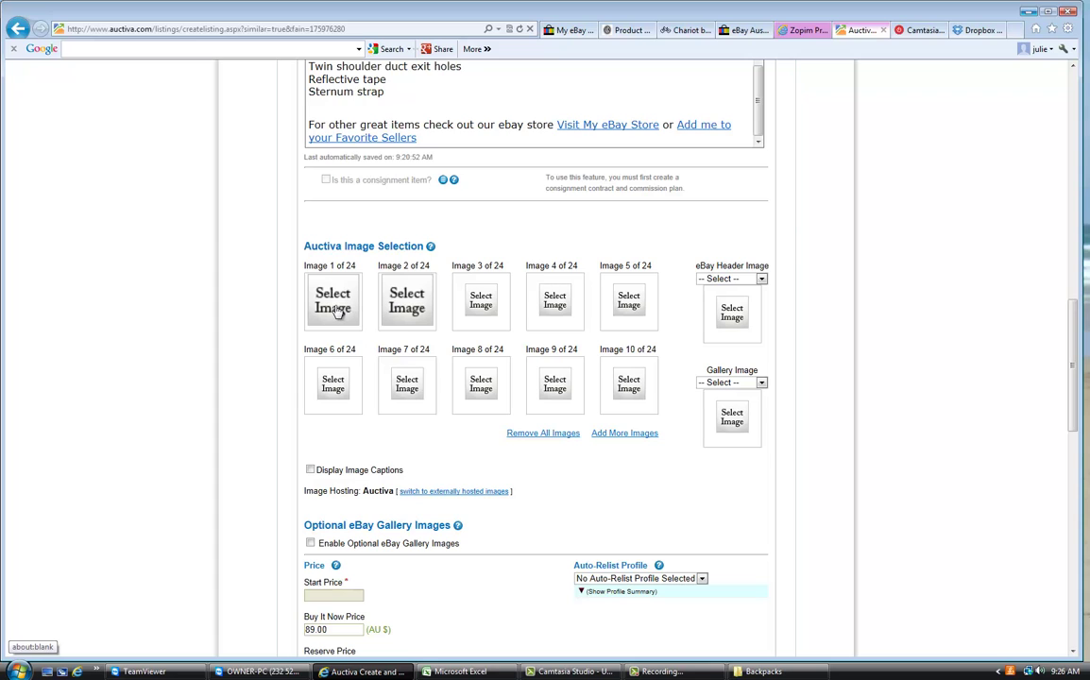
Find the 'nuke hi vis orange' photo in camp > Backpacks for Image 1.
left_click(338, 312)
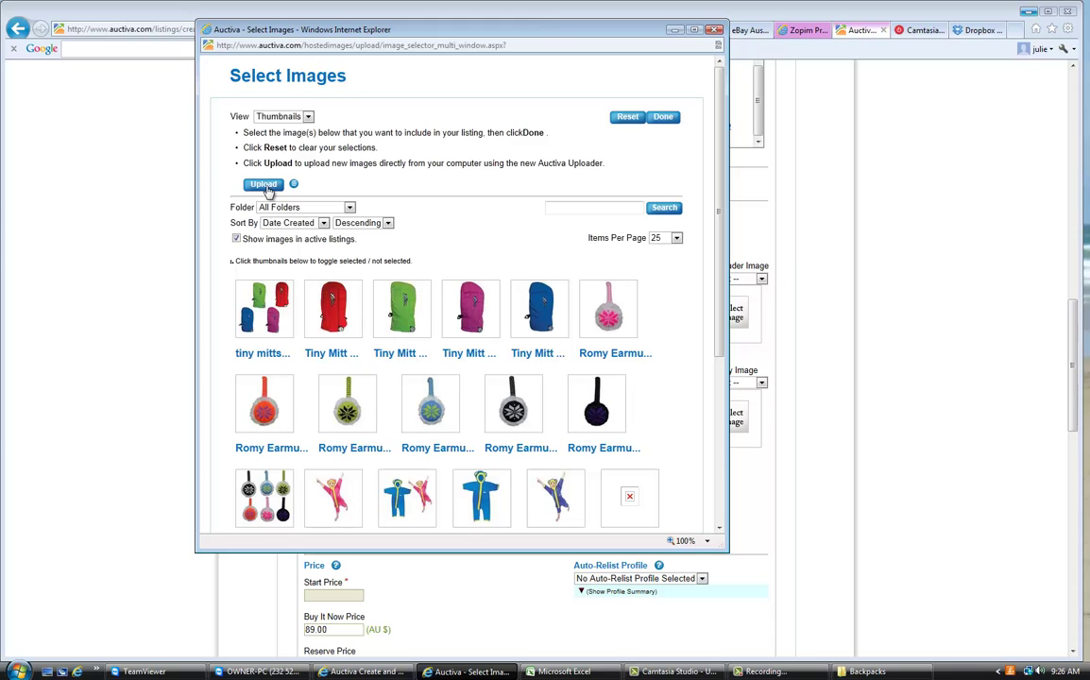
left_click(264, 185)
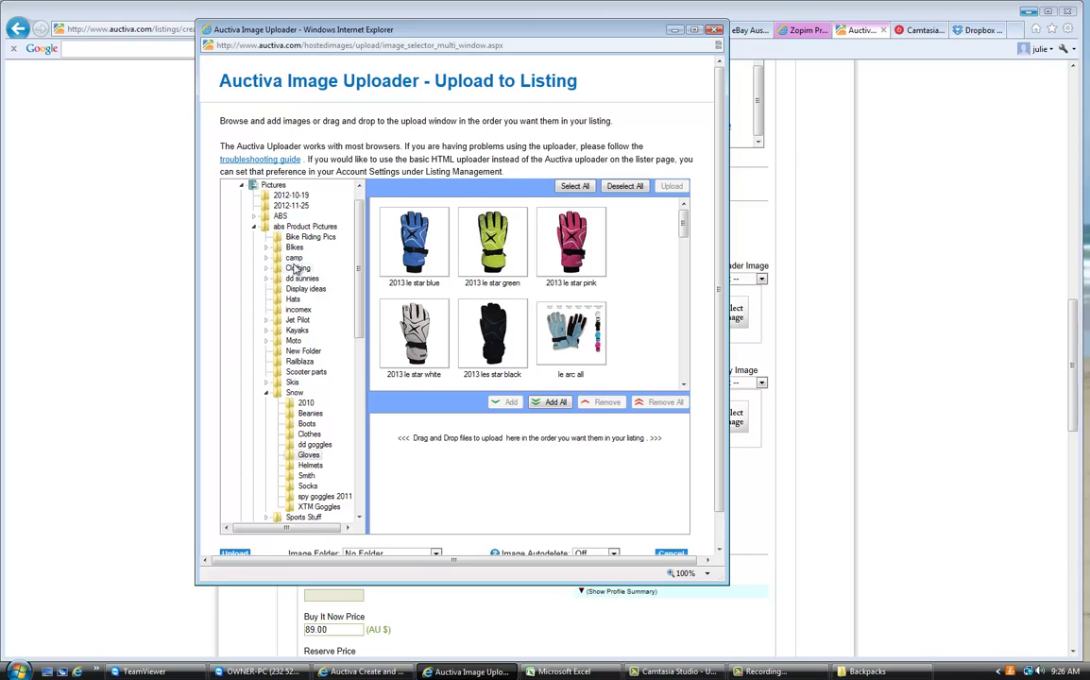
left_click(294, 258)
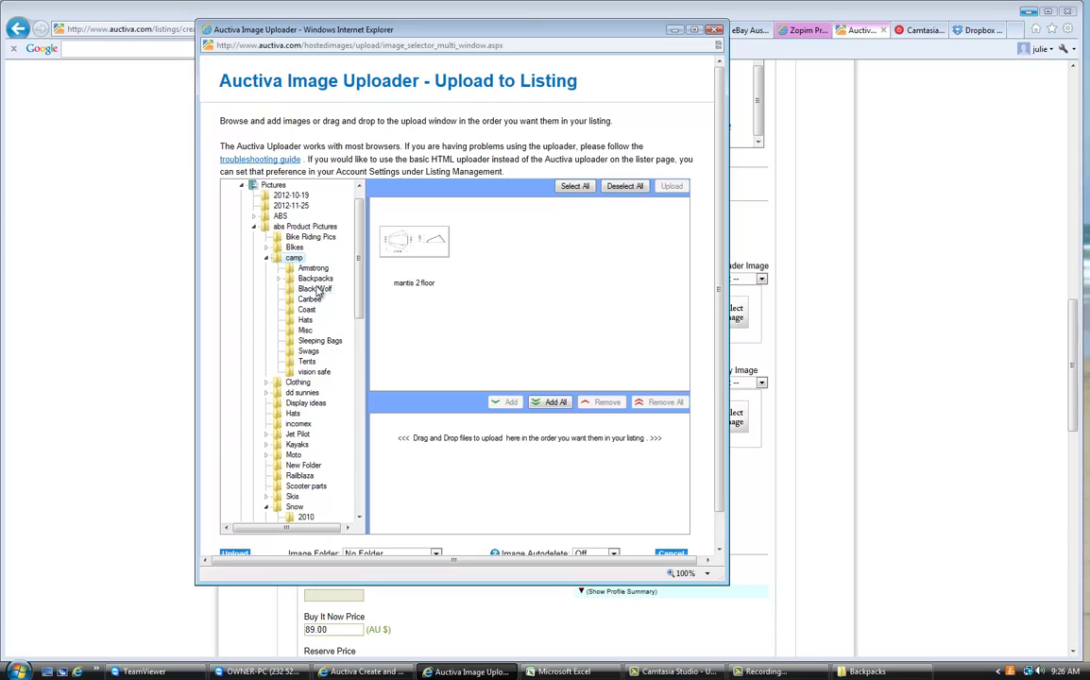
left_click(312, 277)
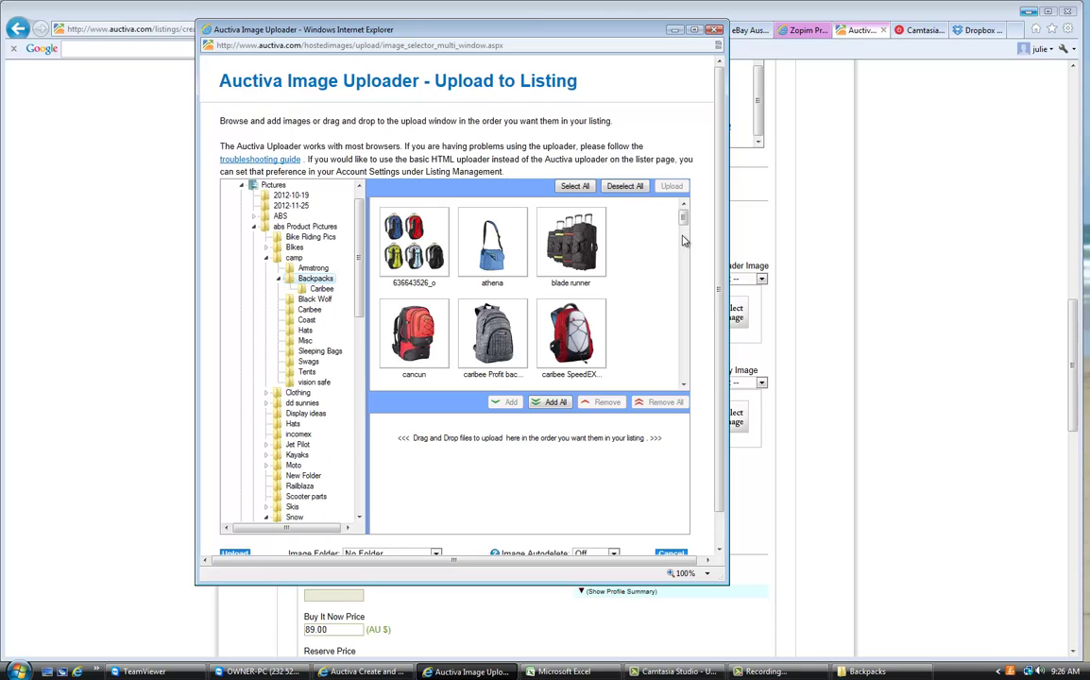
left_click_drag(684, 219, 687, 338)
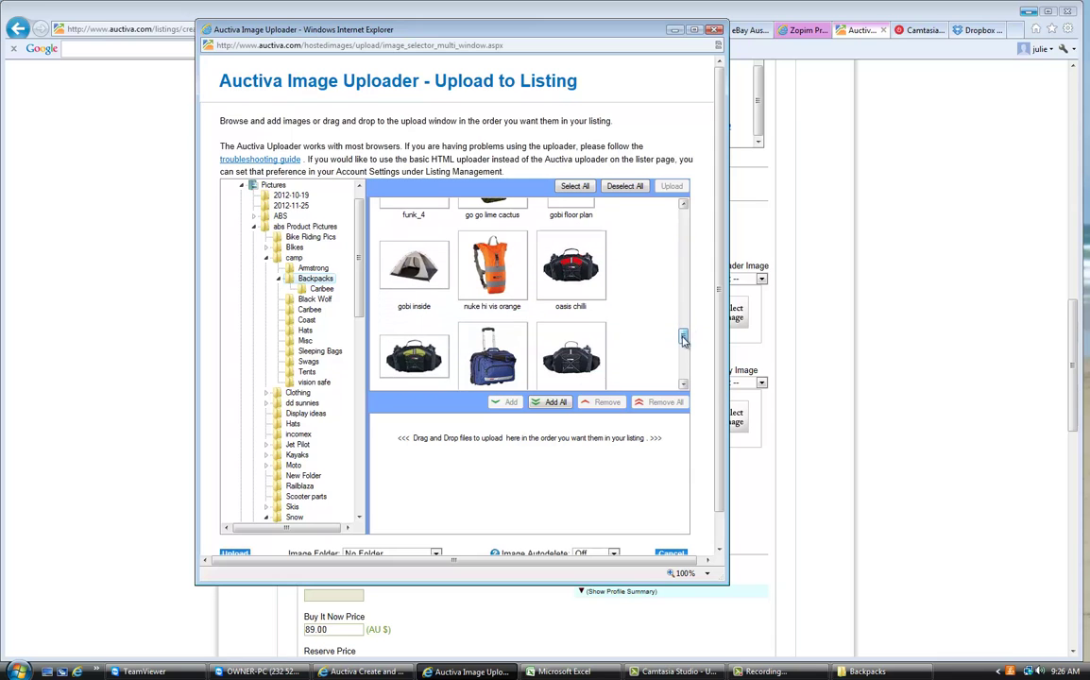
left_click(481, 312)
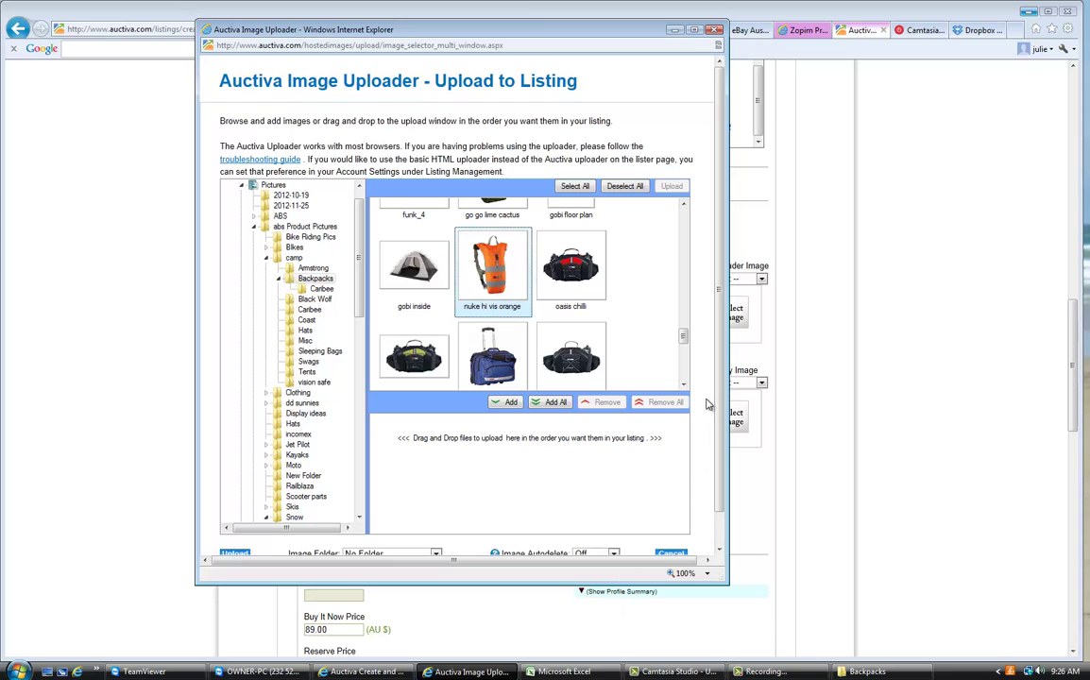
Upload the 'nuke hi vis orange' photo into the Camping Tents etc image folder.
scroll(709, 404, "down", 1)
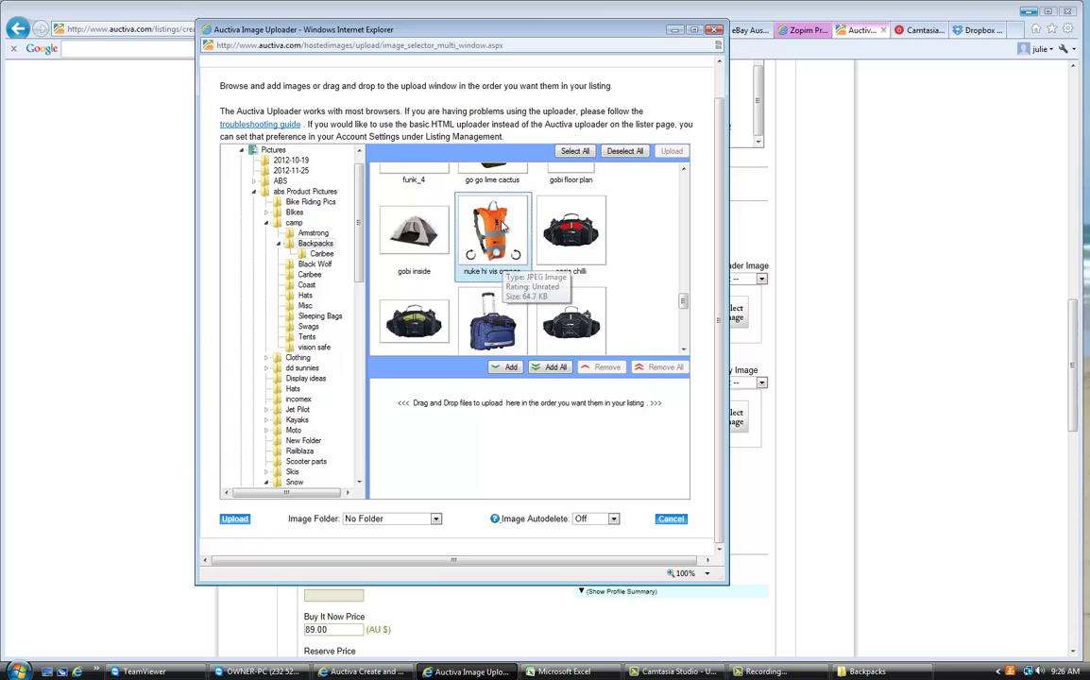
left_click(503, 226)
left_click(507, 367)
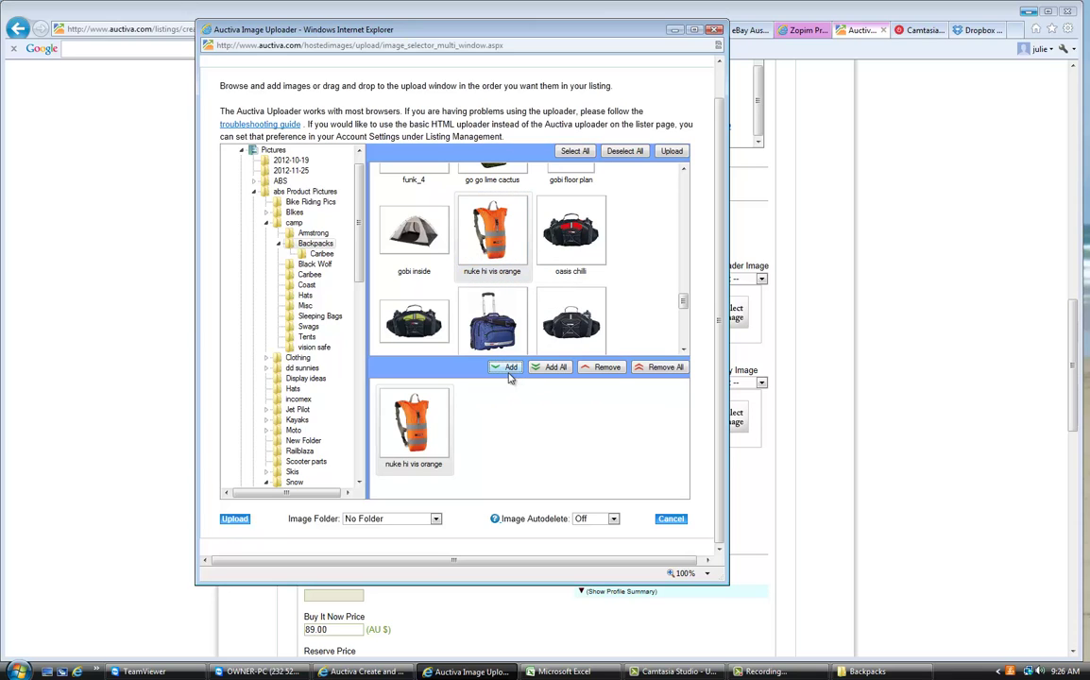
left_click(435, 520)
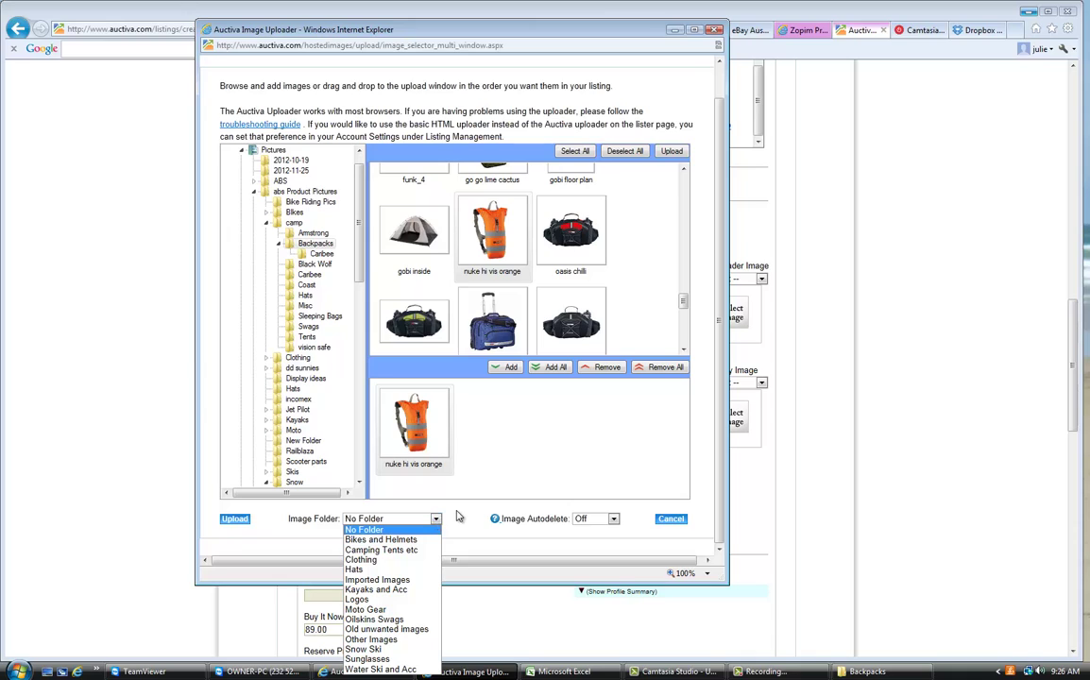
left_click(399, 550)
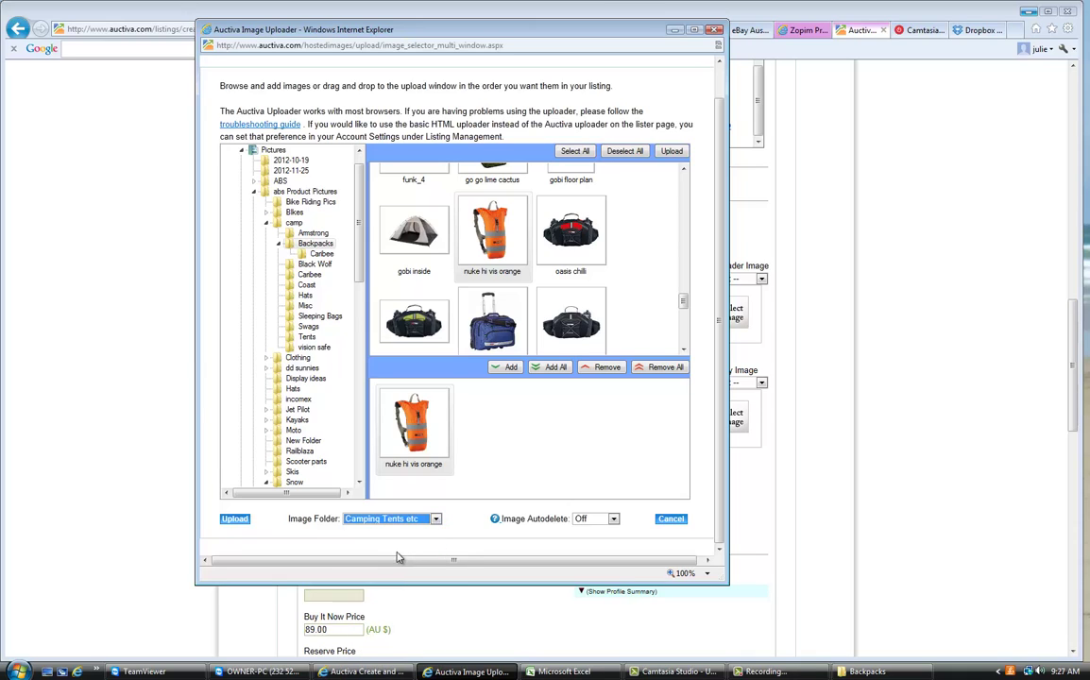
left_click(235, 520)
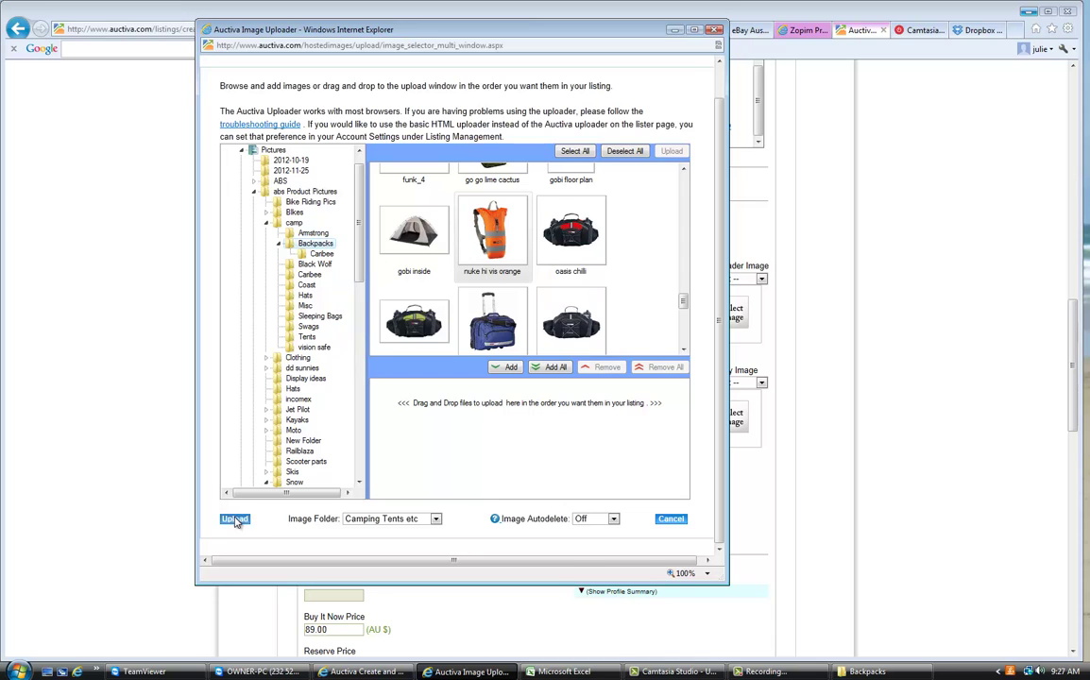
Use Image 1 as the listing's gallery image.
left_click(761, 382)
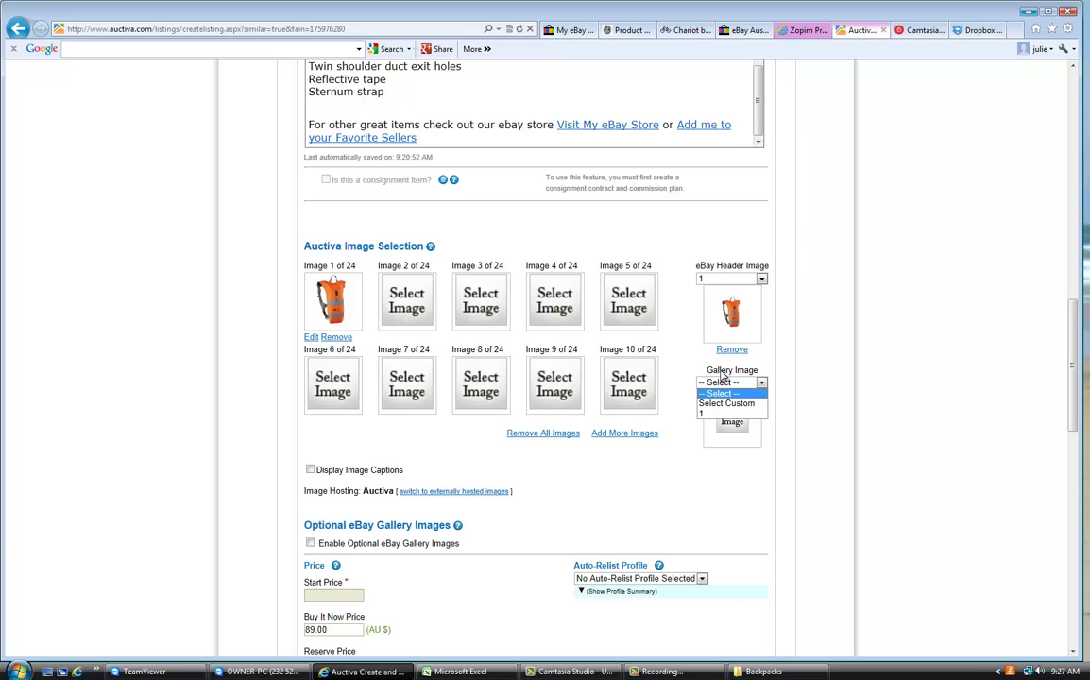
left_click(703, 416)
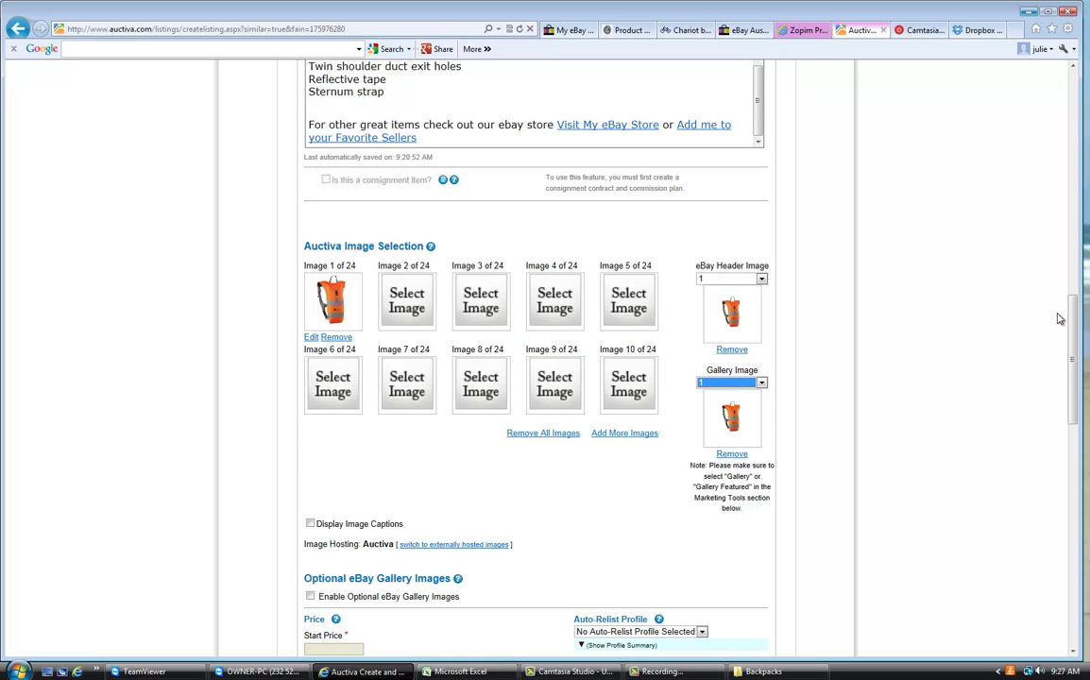
left_click_drag(1068, 321, 1067, 376)
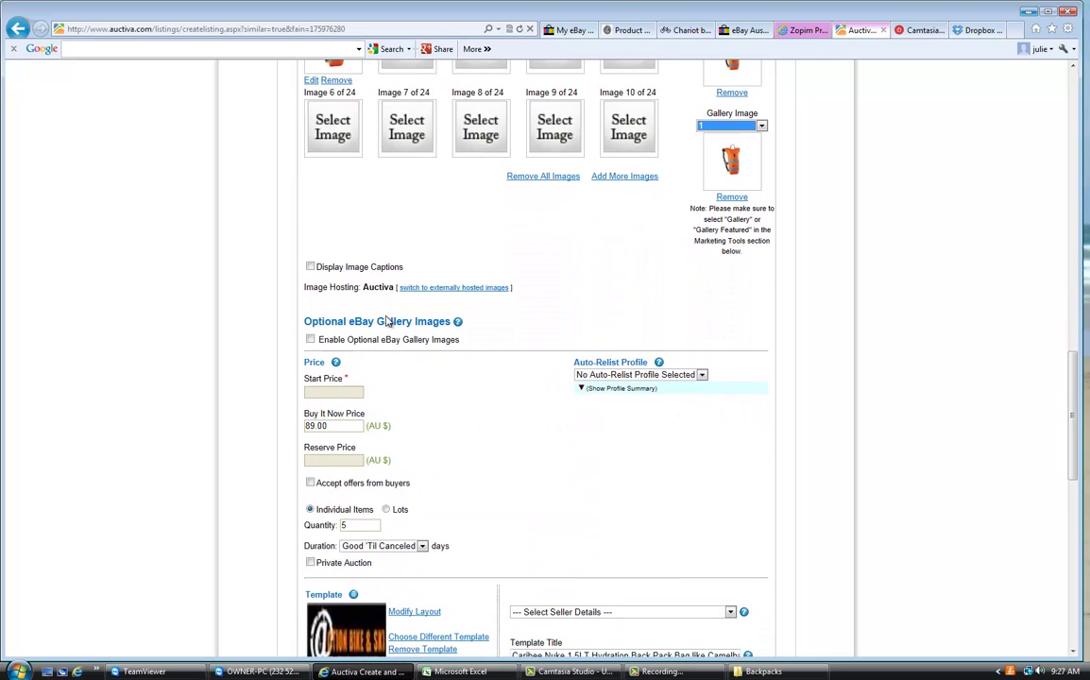
Change the Buy It Now price from 89.00 to 79.00.
left_click_drag(336, 427, 293, 429)
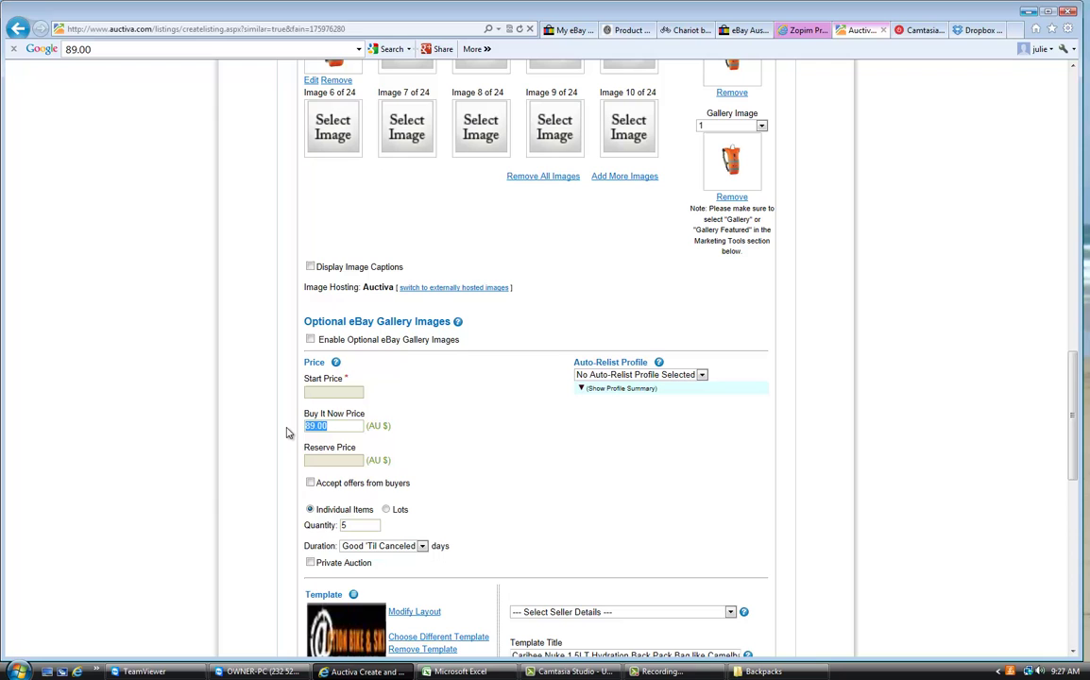
type("79.00")
scroll(432, 462, "down", 1)
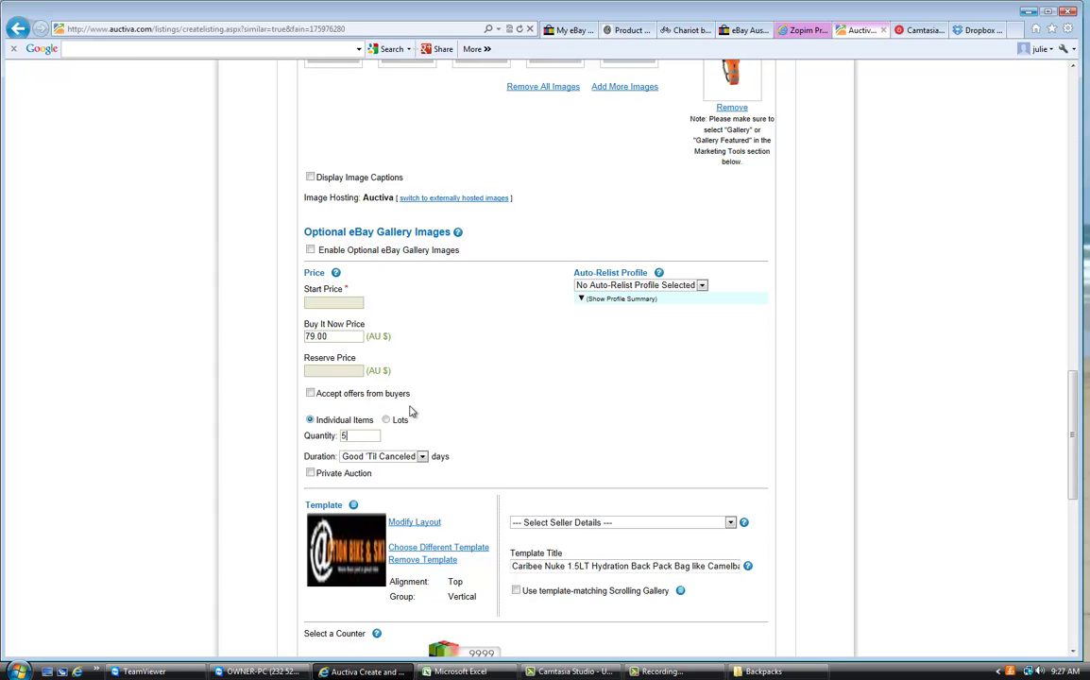
left_click_drag(1071, 386, 1068, 469)
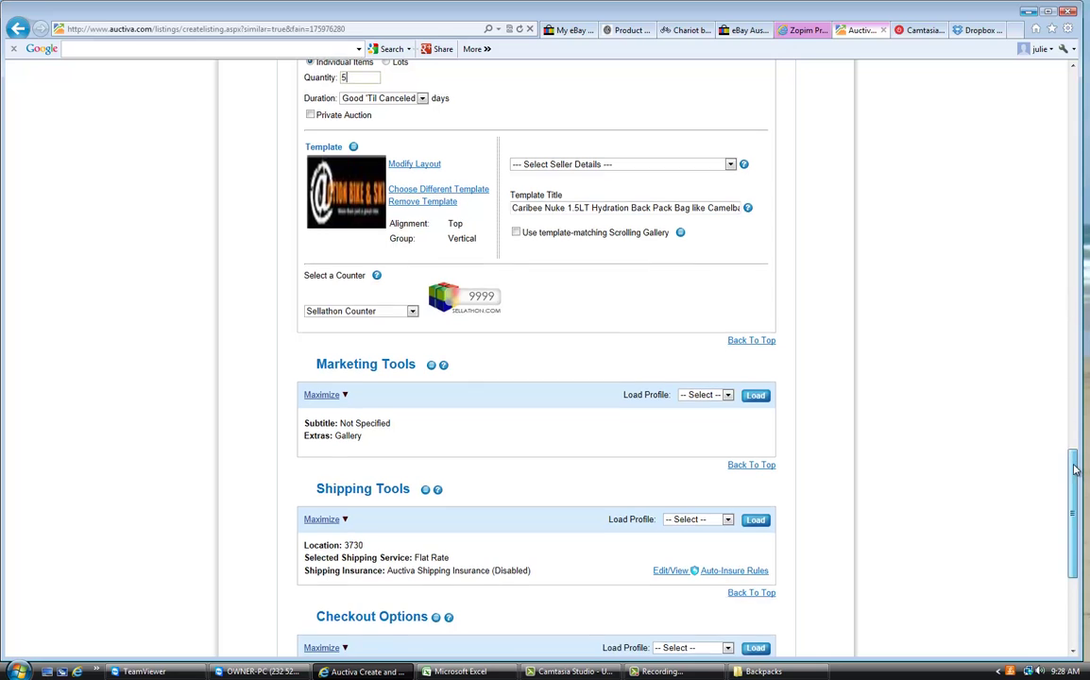
Without using a saved shipping profile, set the domestic handling time to 1 business day.
scroll(1077, 467, "down", 3)
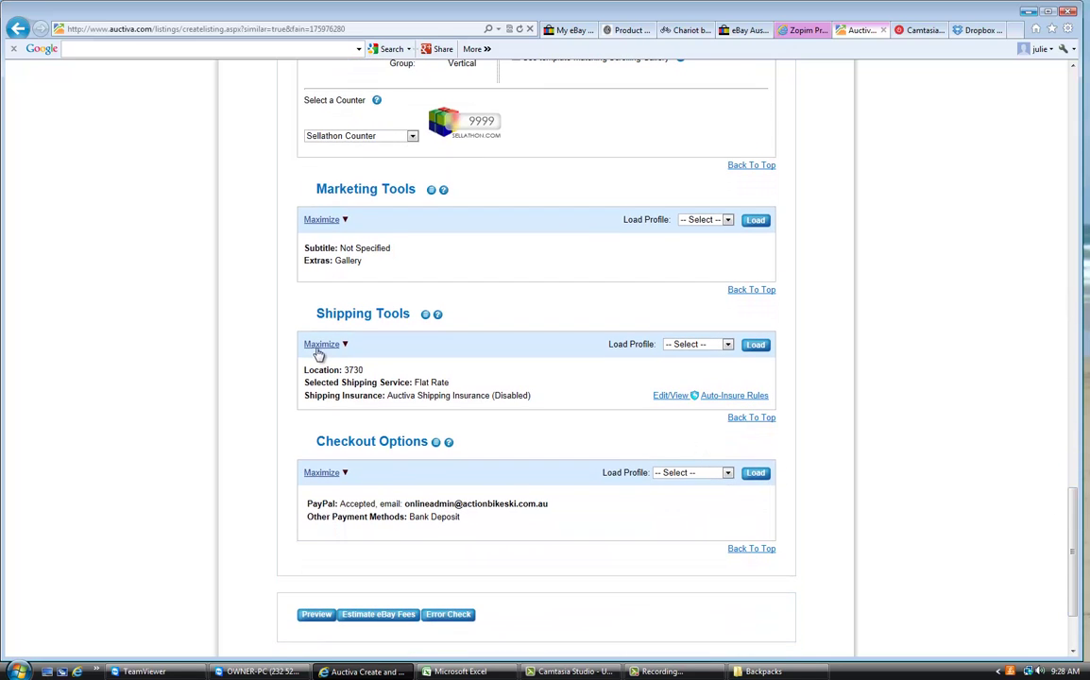
left_click(728, 346)
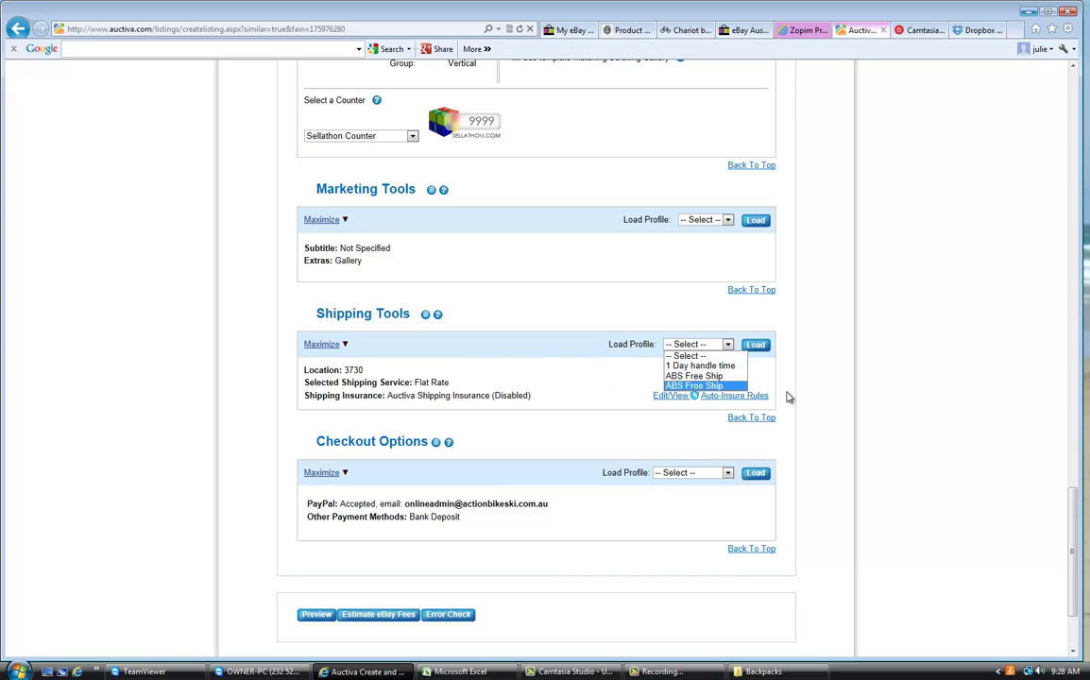
left_click(343, 367)
left_click(321, 345)
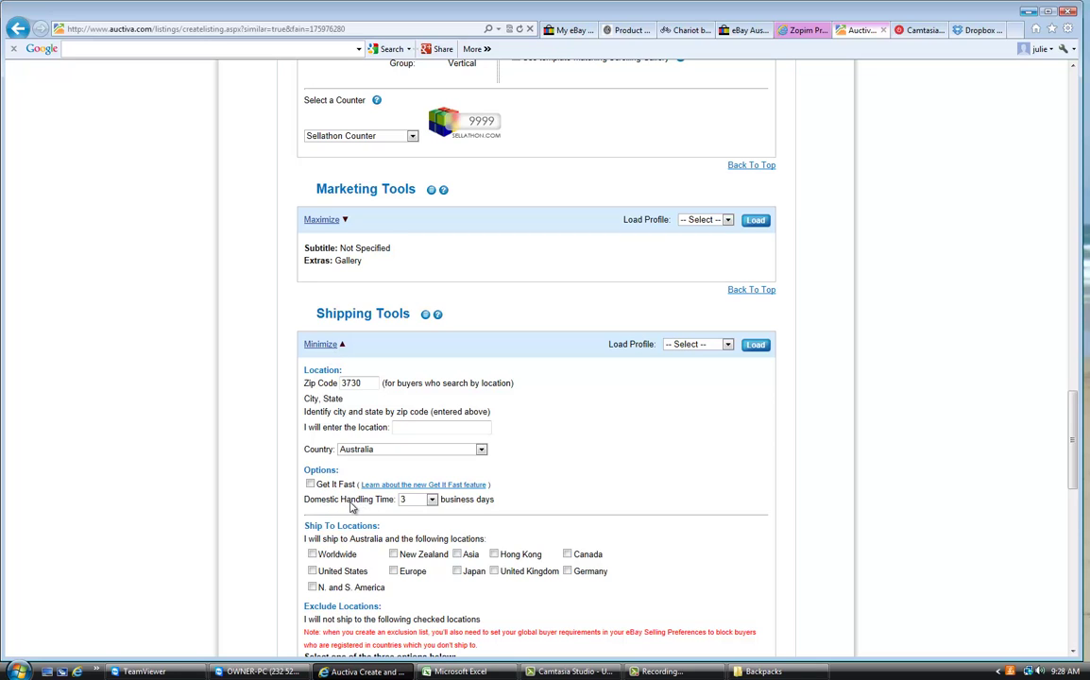
left_click(434, 501)
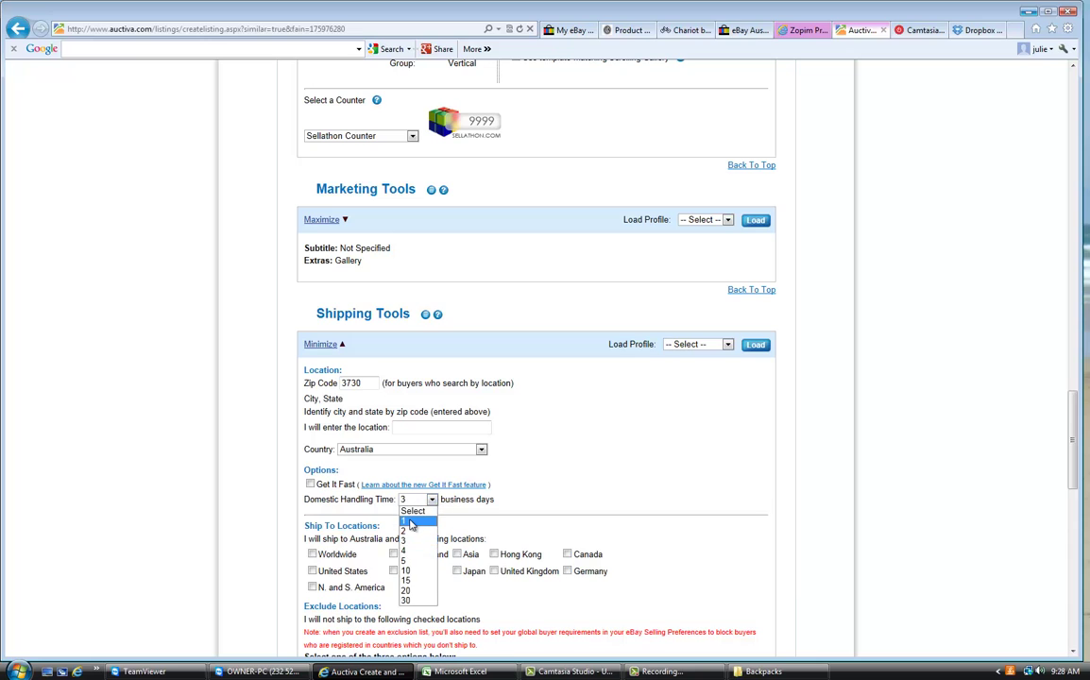
left_click(409, 523)
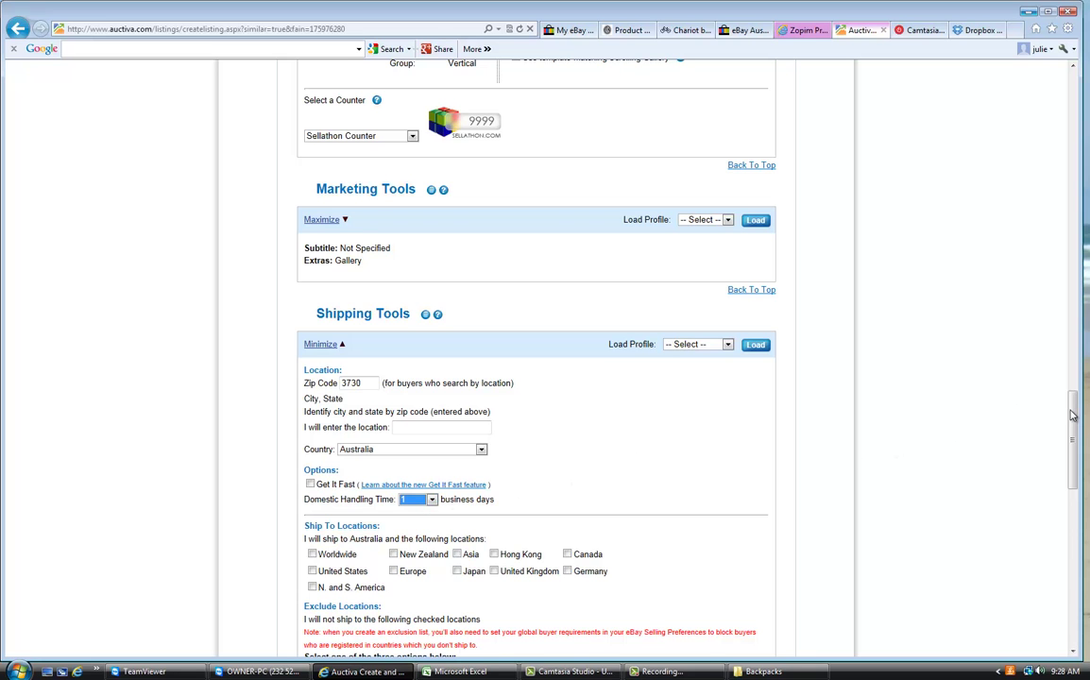
Load the '60 day exchange' checkout profile, confirming it overwrites the checkout fields.
scroll(1062, 465, "down", 3)
scroll(1063, 465, "down", 6)
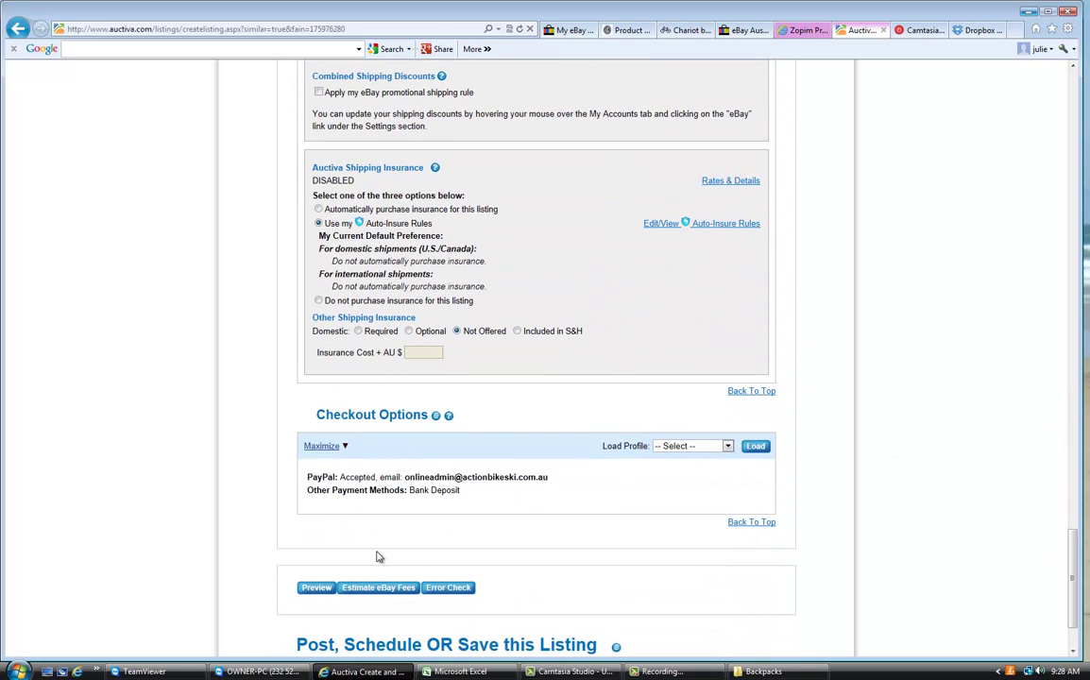
left_click(320, 447)
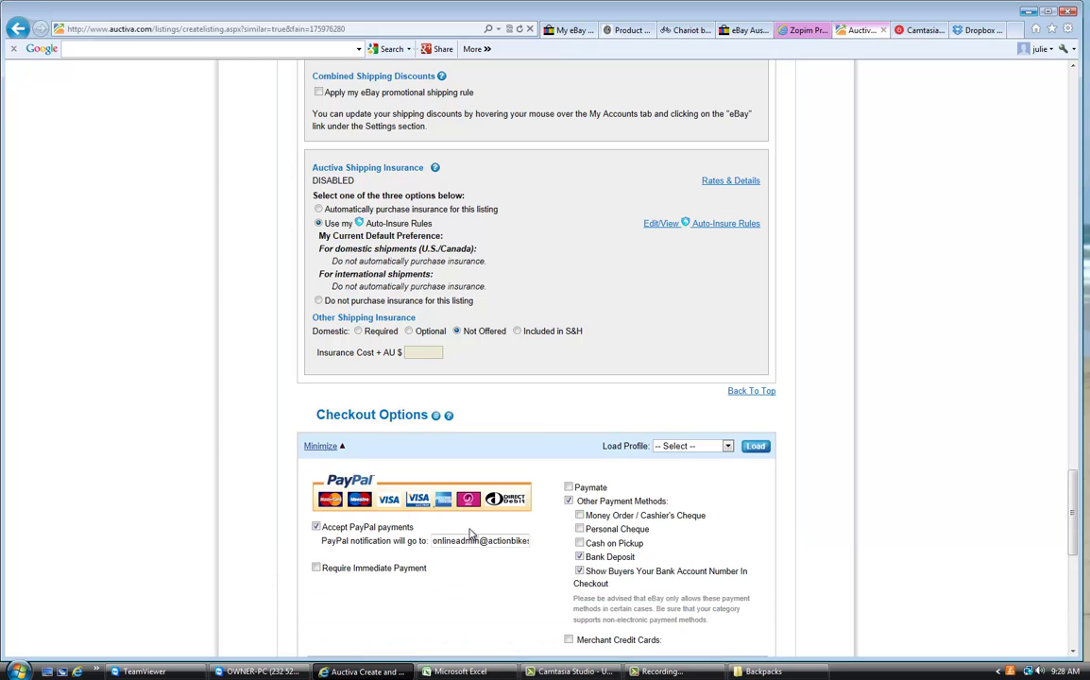
scroll(469, 534, "down", 2)
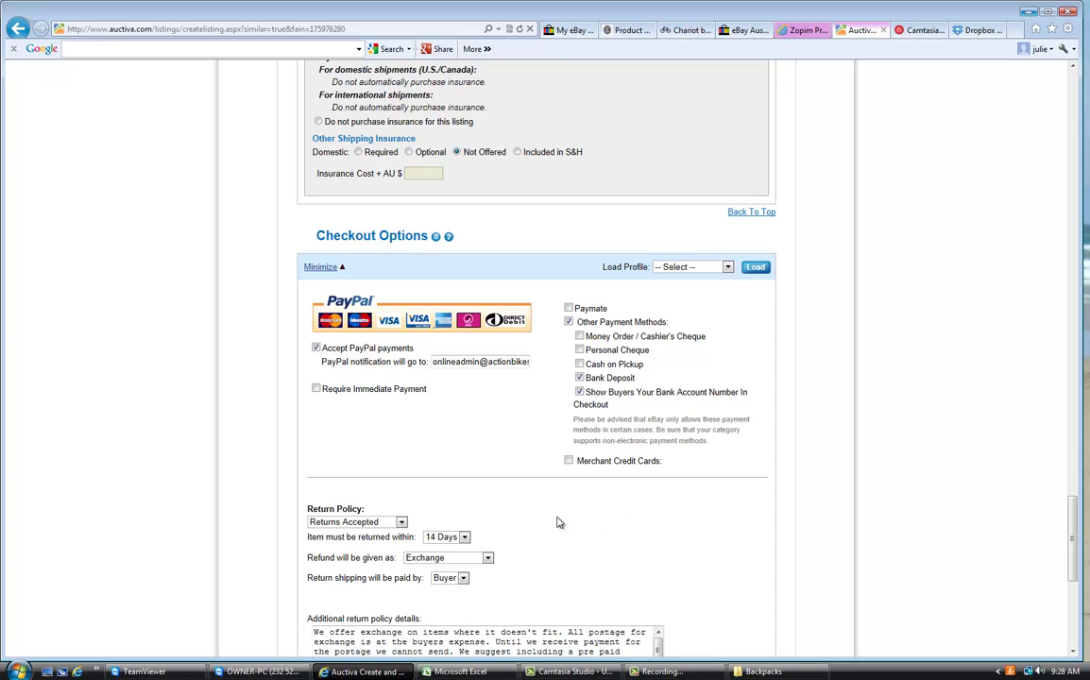
left_click(728, 269)
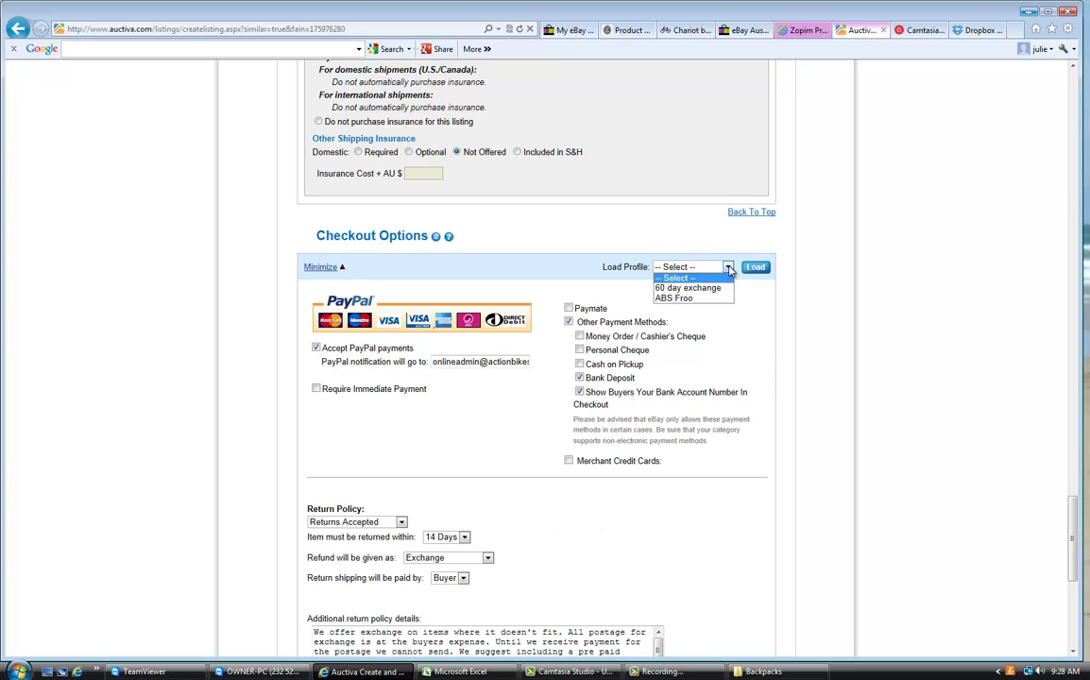
left_click(678, 287)
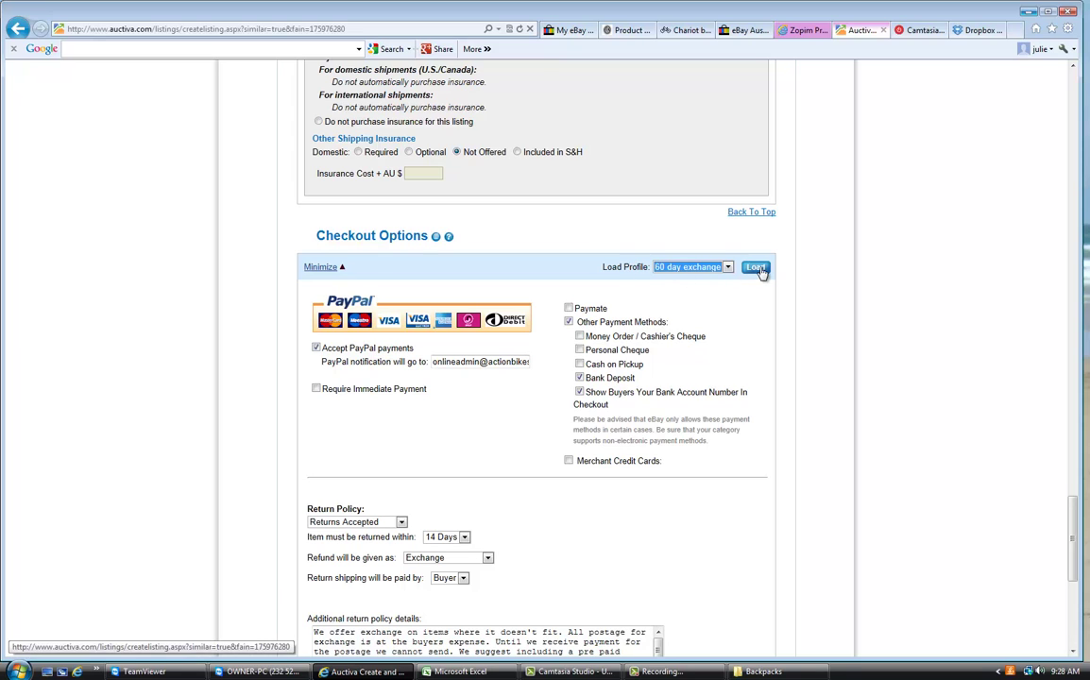
left_click(756, 269)
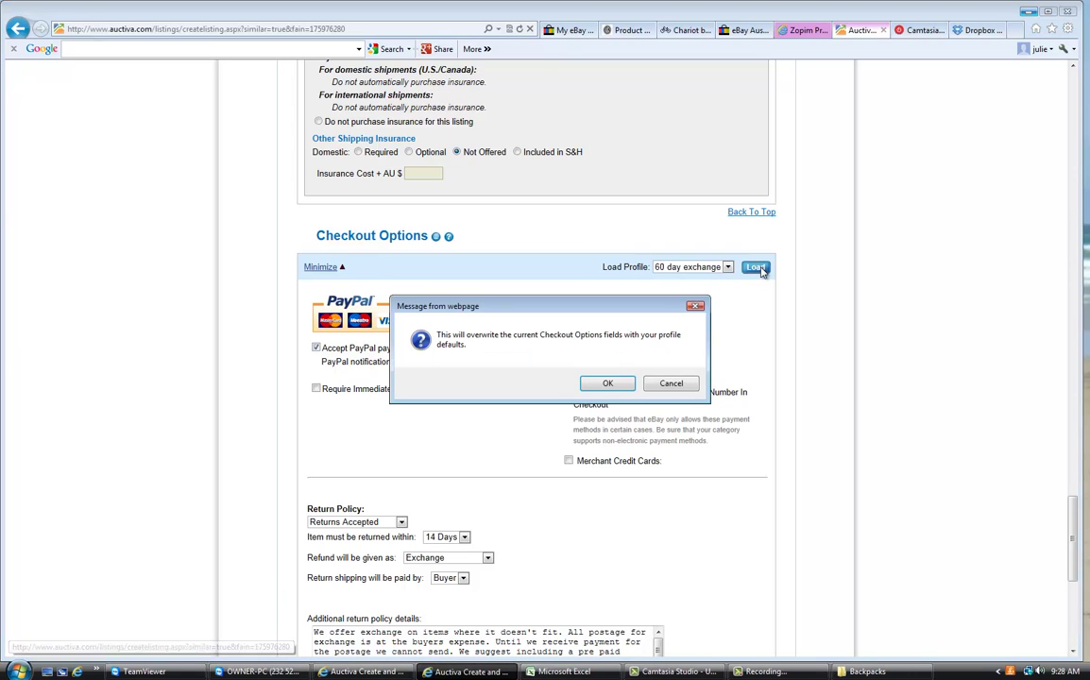
left_click(613, 385)
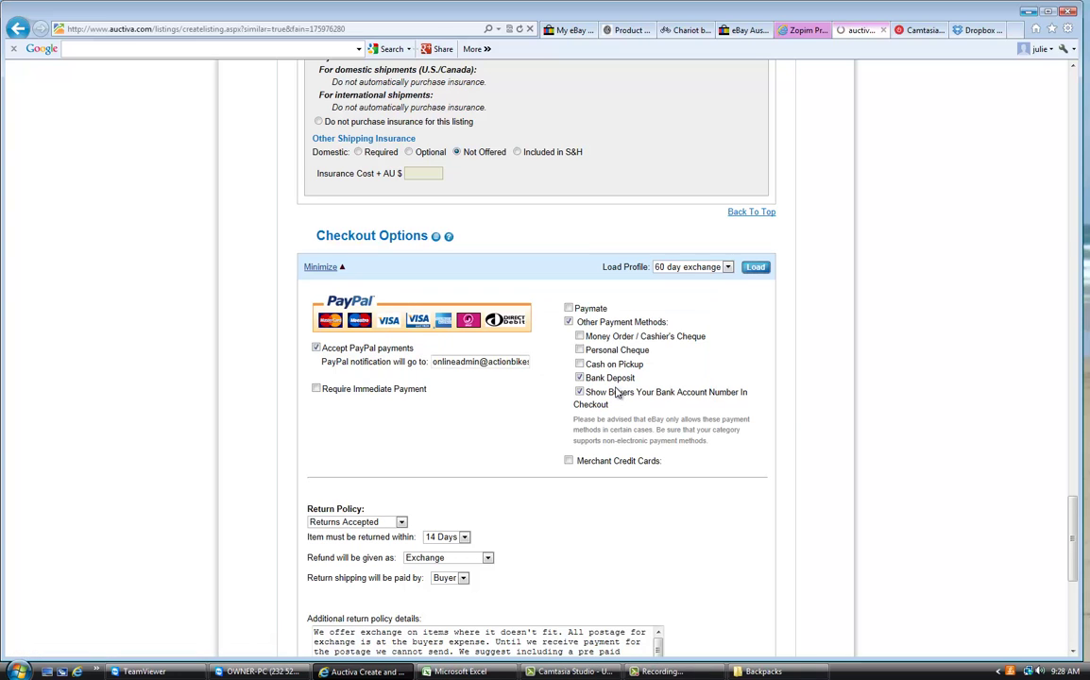
scroll(793, 476, "down", 2)
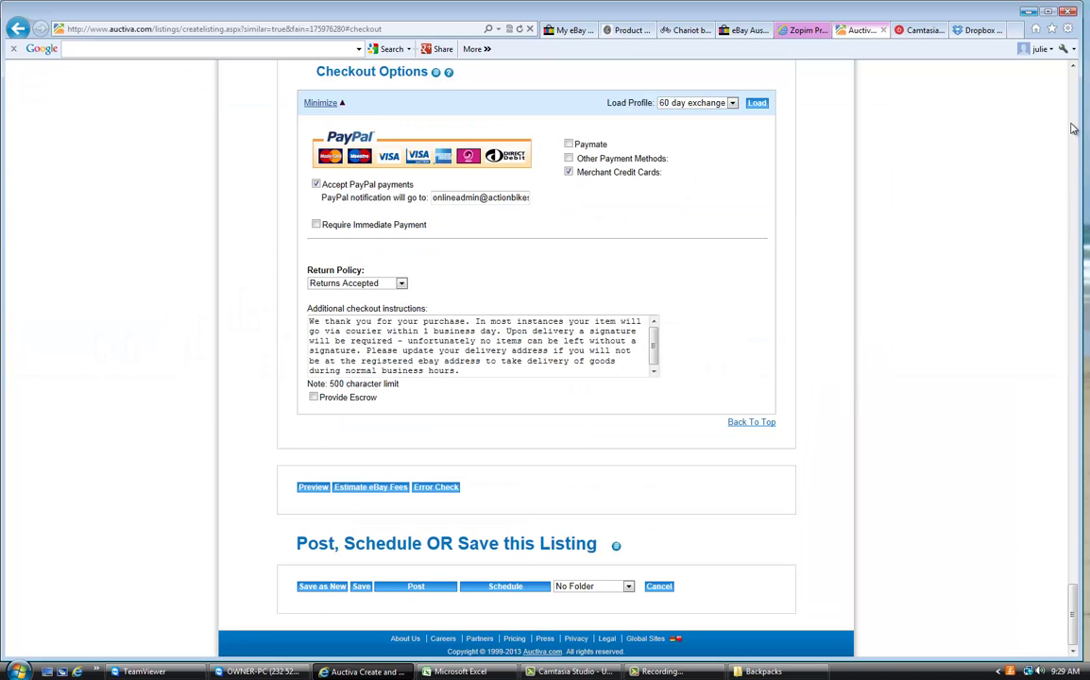
scroll(551, 269, "up", 3)
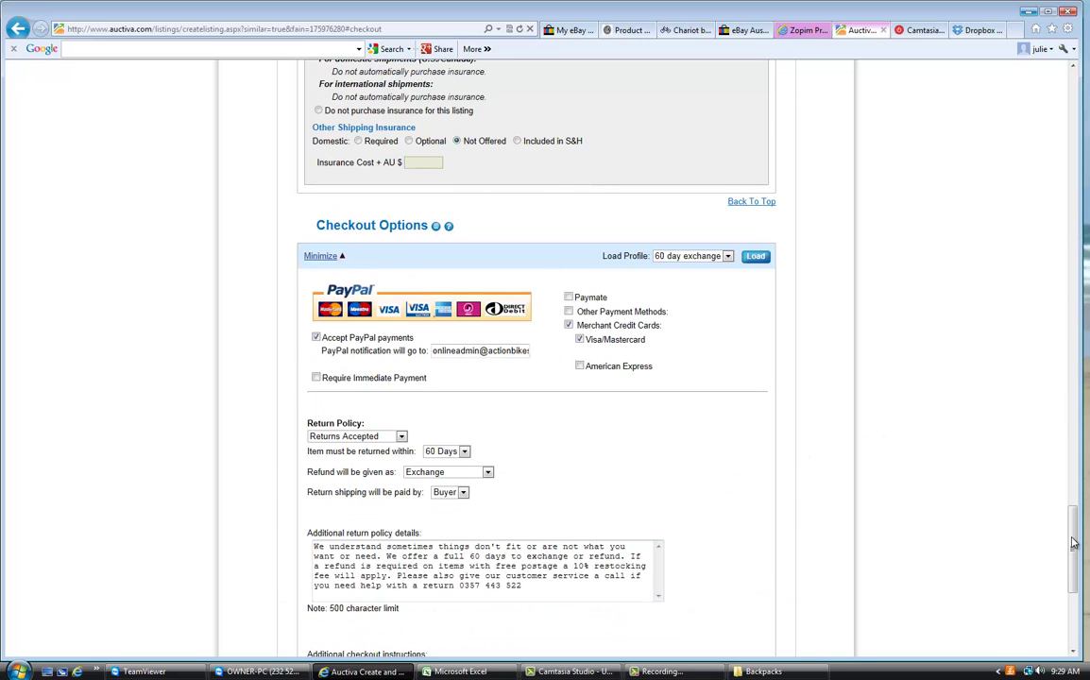
scroll(969, 488, "down", 3)
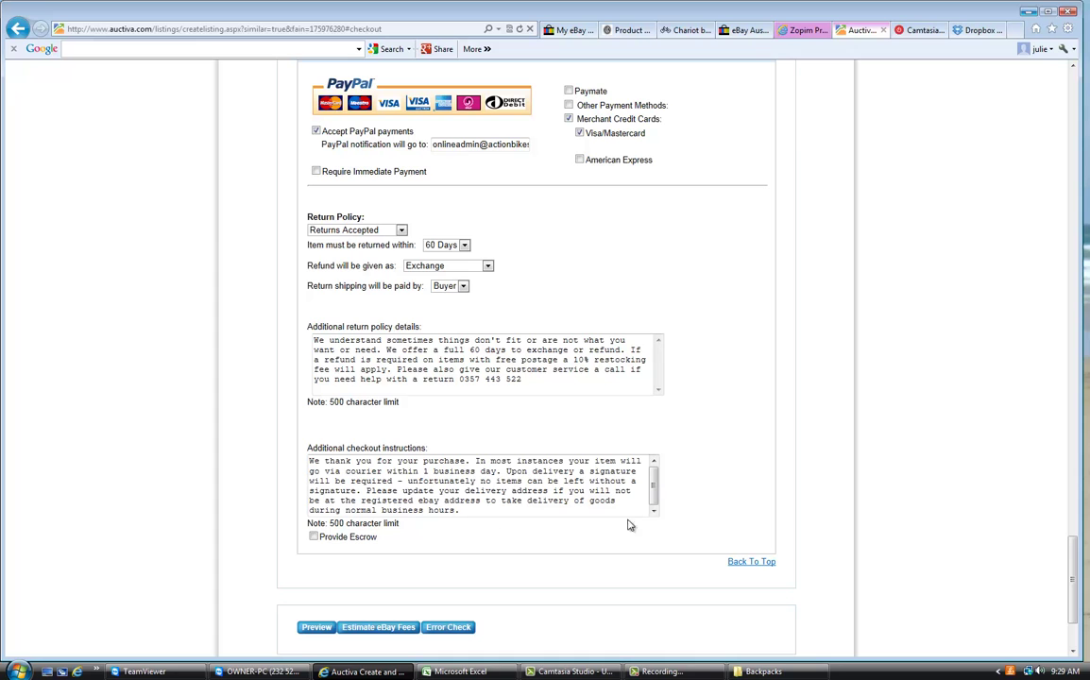
scroll(965, 506, "down", 3)
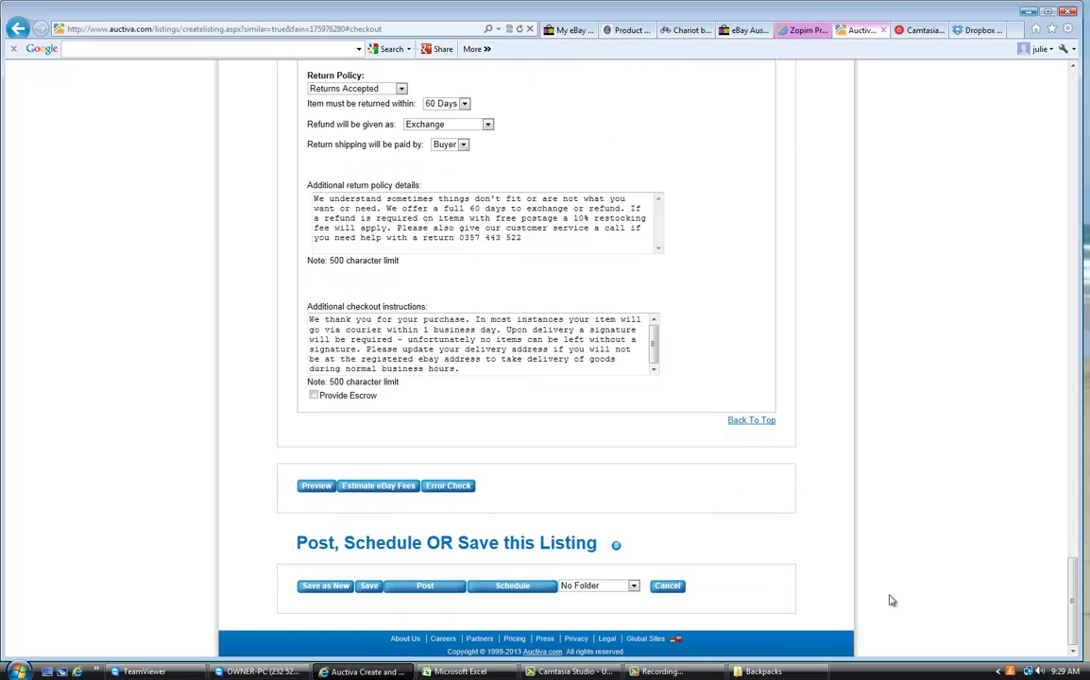
Post the Caribee Nuke backpack listing to eBay.
left_click(442, 593)
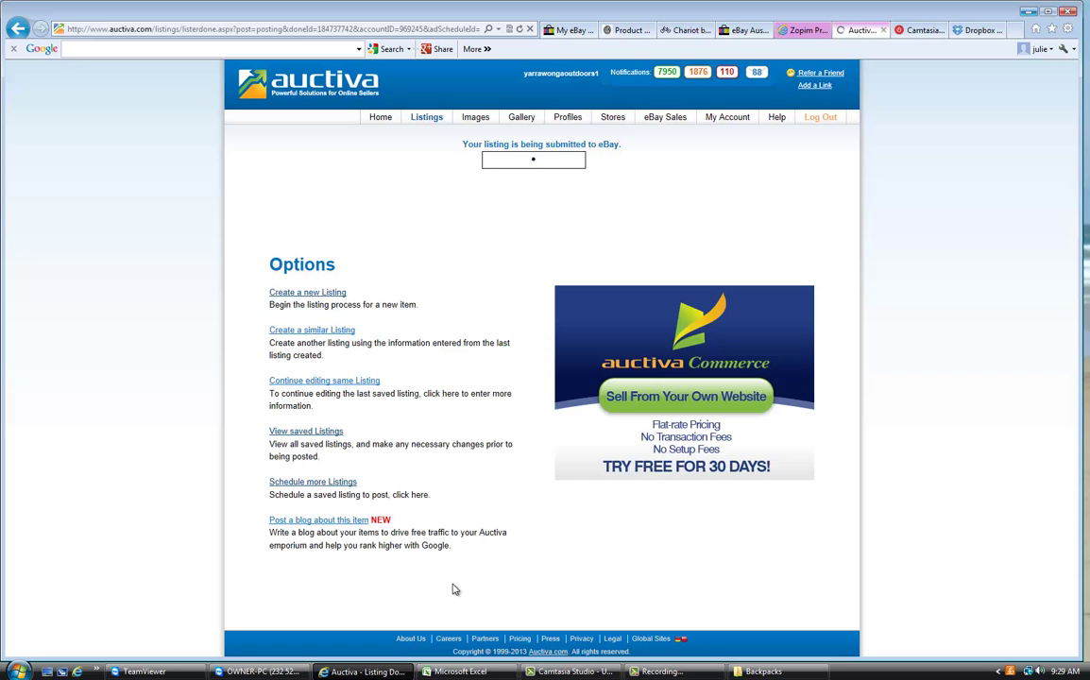
In My eBay, show active listings sorted by time left, newest first.
left_click(569, 31)
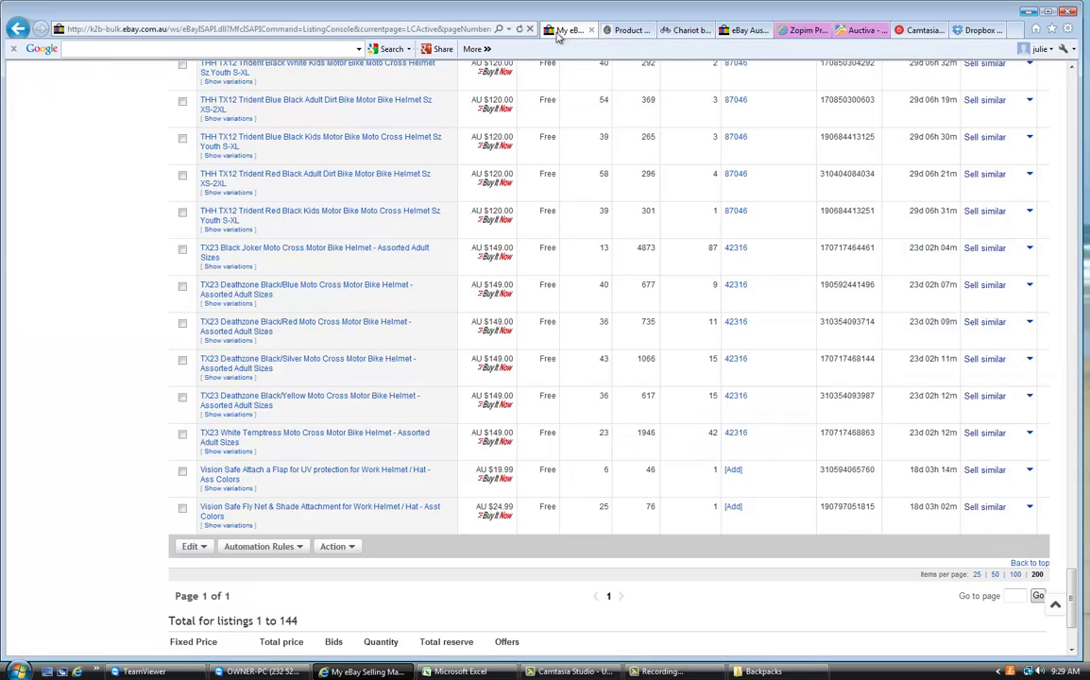
left_click(1056, 605)
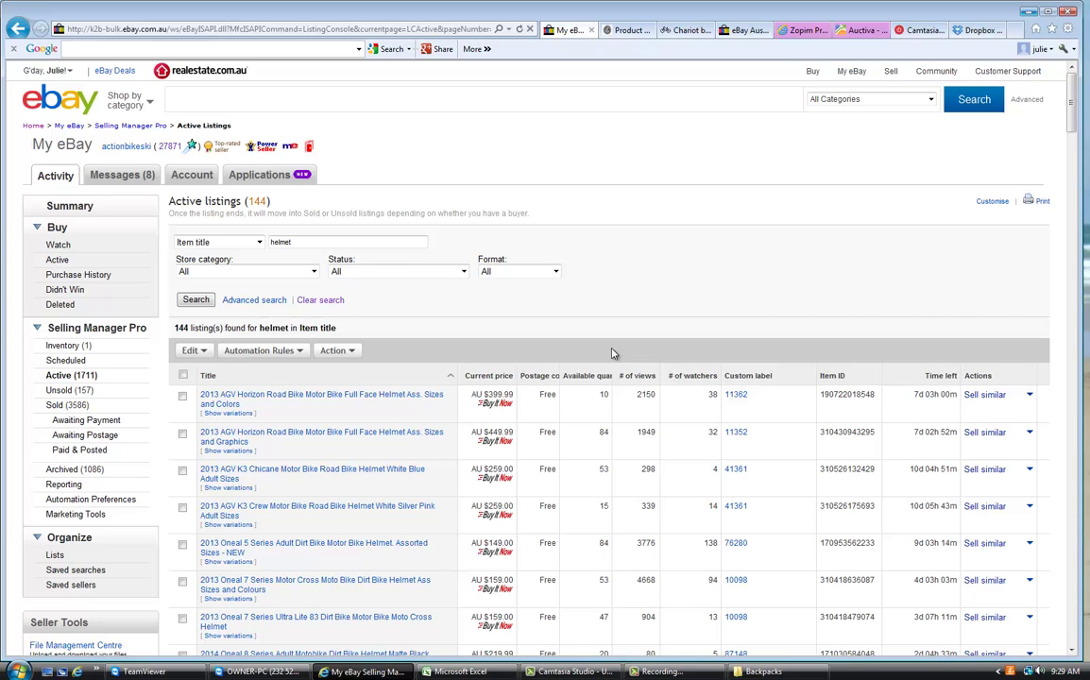
left_click(64, 379)
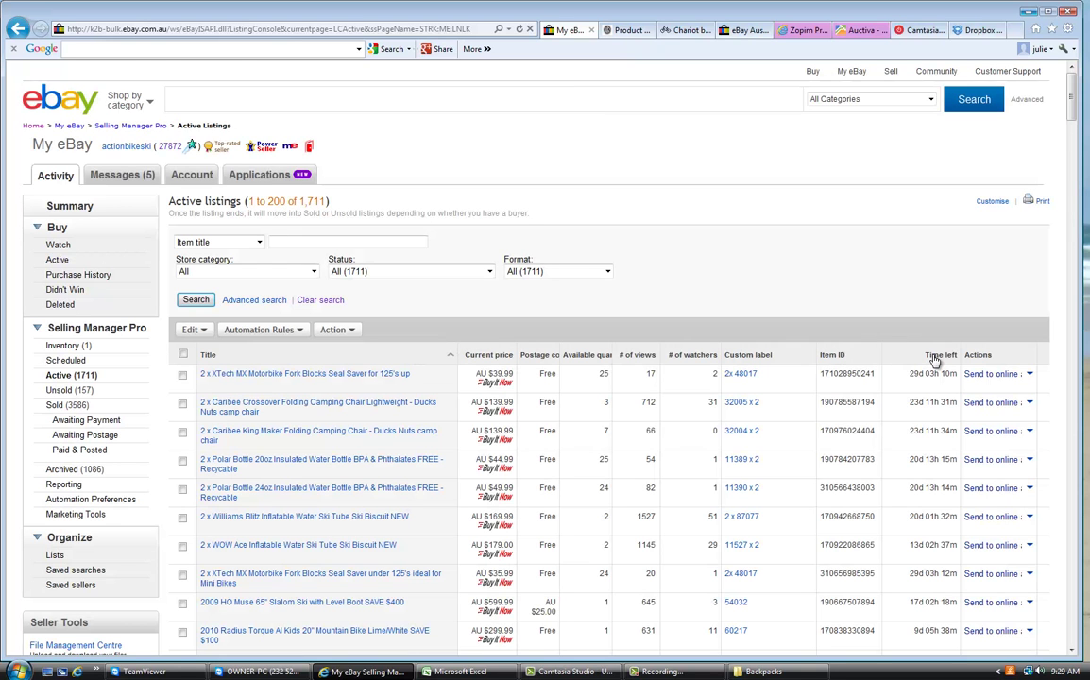
left_click(935, 356)
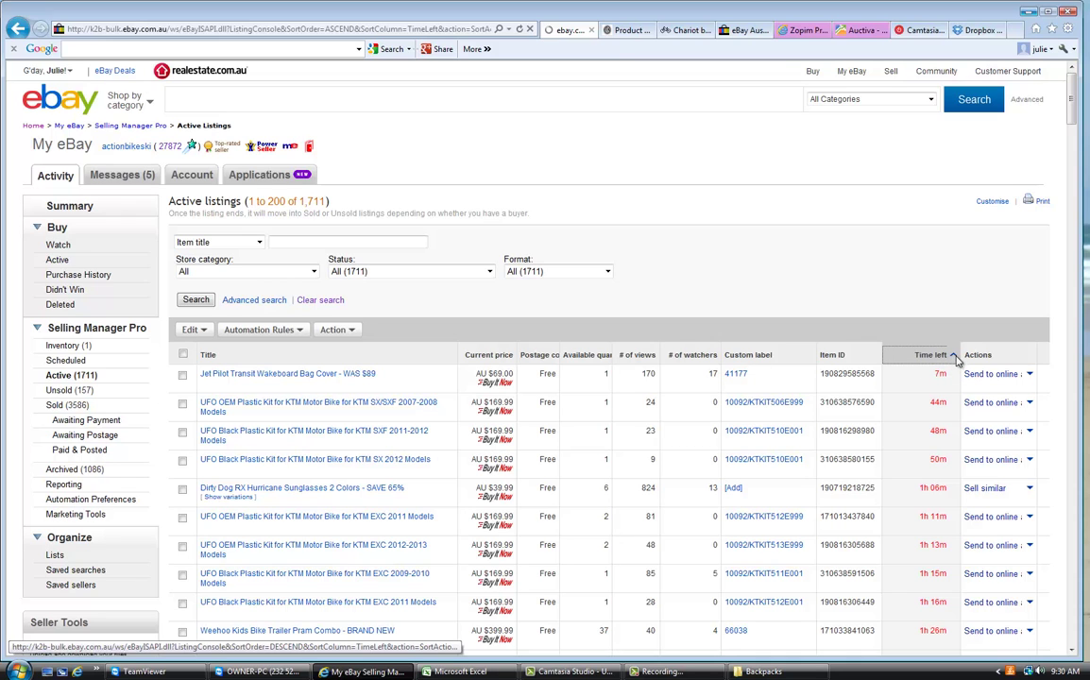
left_click(956, 360)
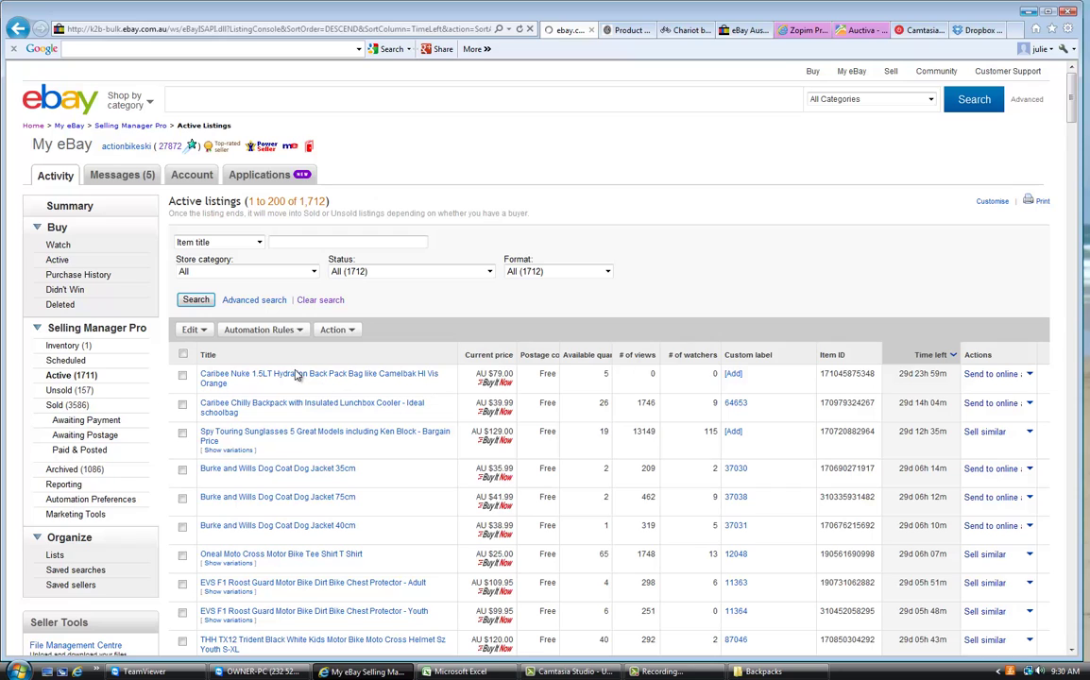
Save custom label 6324 on the Caribee Nuke 1.5LT Hydration Back Pack listing.
left_click(733, 375)
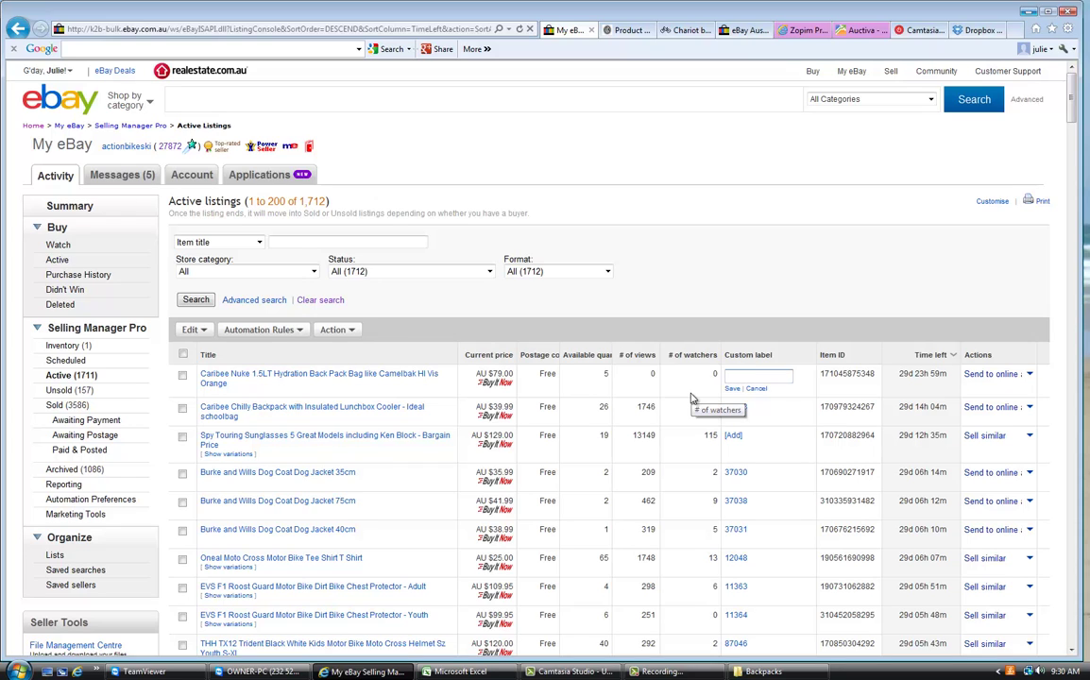
type("6324")
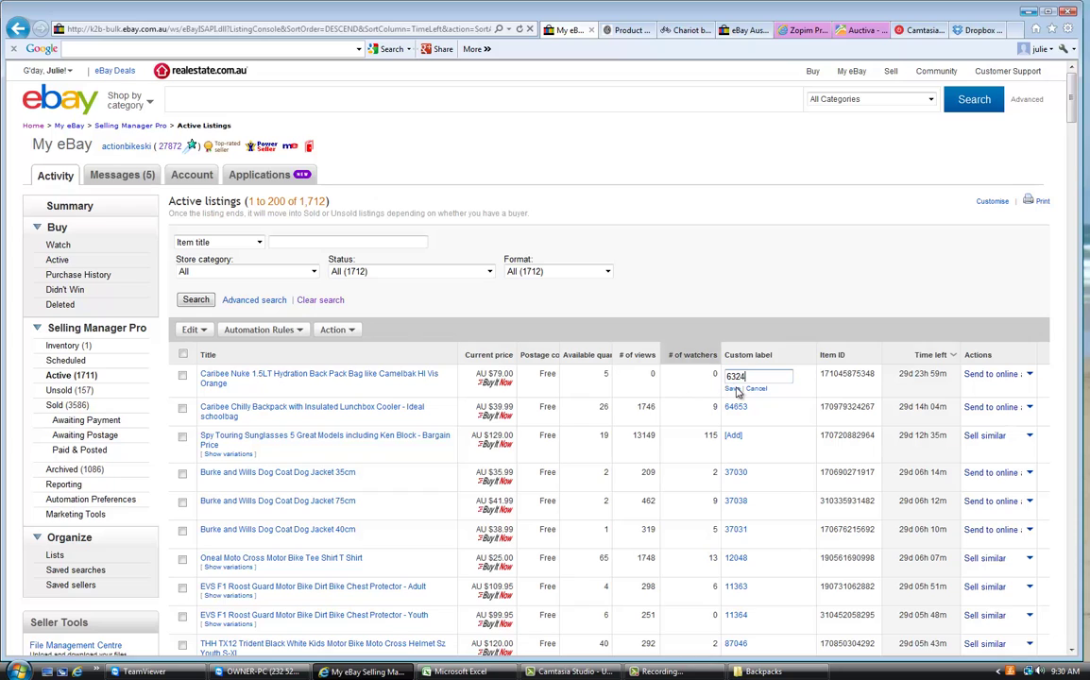
left_click(733, 389)
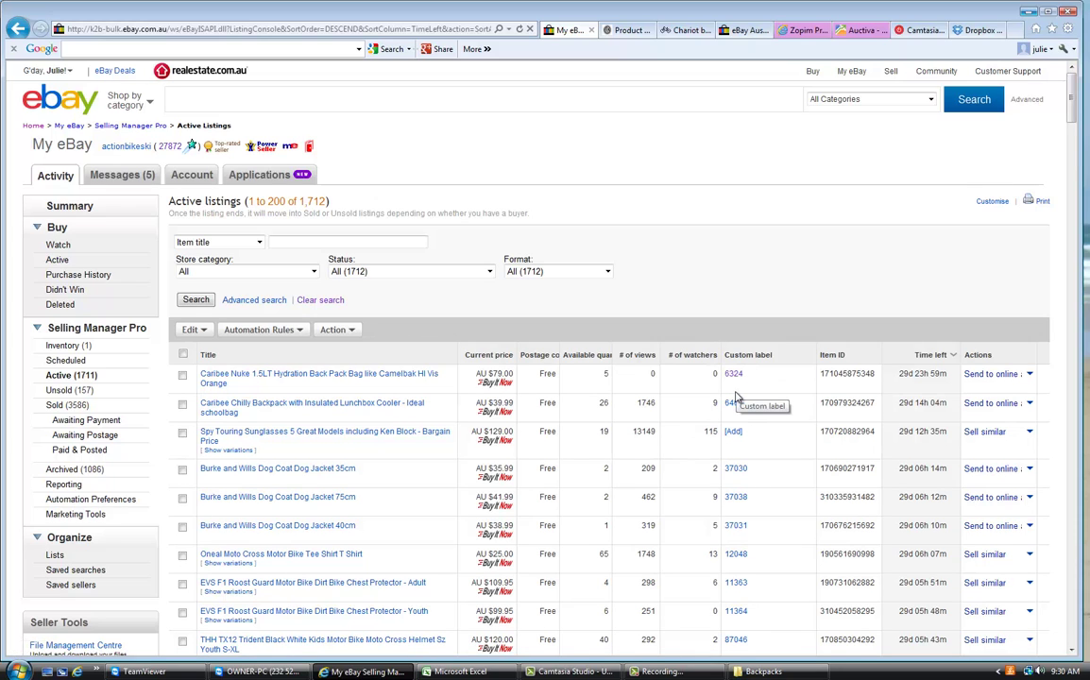